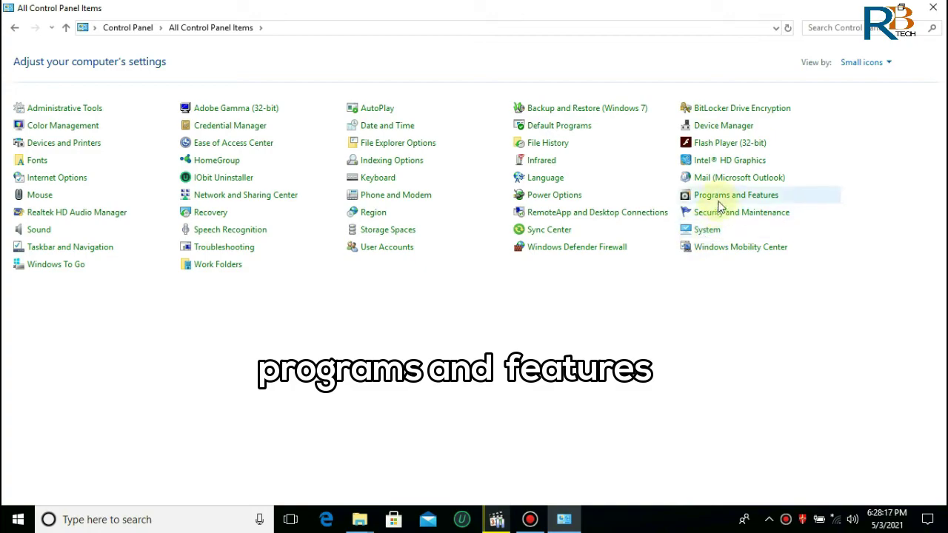
# Step: Uninstall Microsoft Visual C++ 2008 Redistributable - x64 through Programs and Features and confirm the removal
pyautogui.click(724, 196)
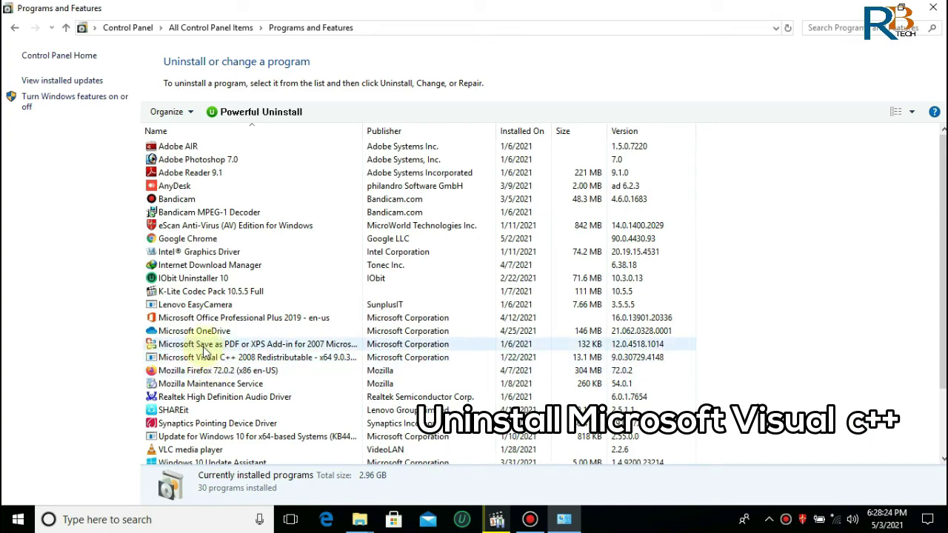
pyautogui.scroll(-2, 203, 356)
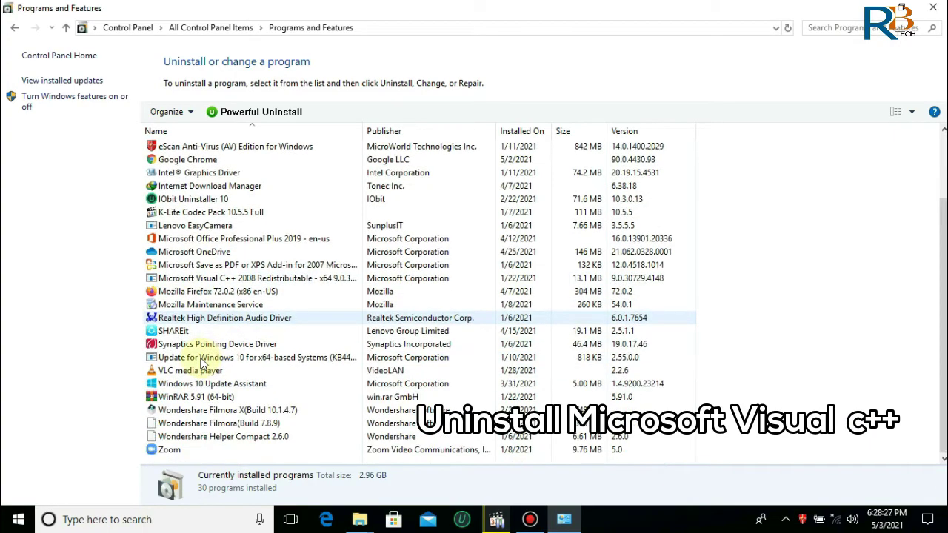
pyautogui.click(197, 282)
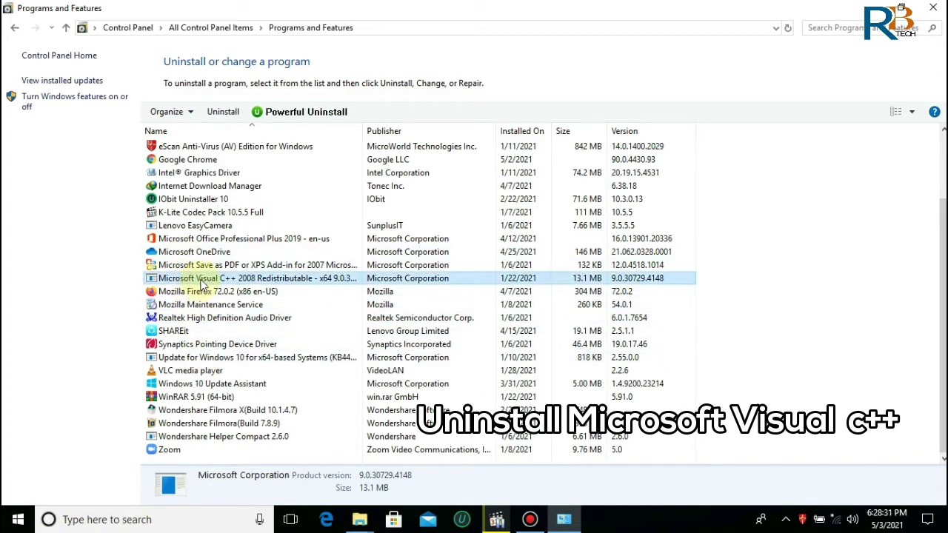
pyautogui.rightClick(201, 285)
pyautogui.click(231, 293)
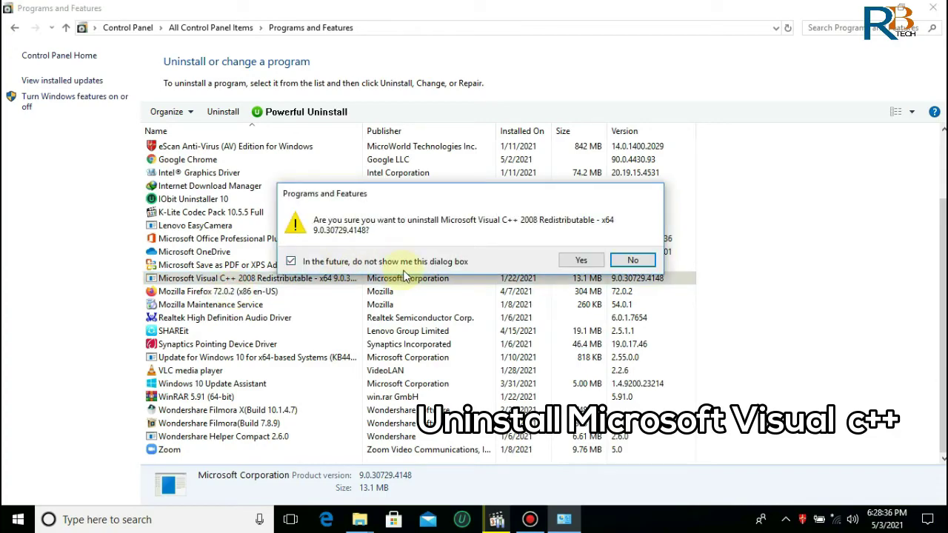
pyautogui.click(583, 262)
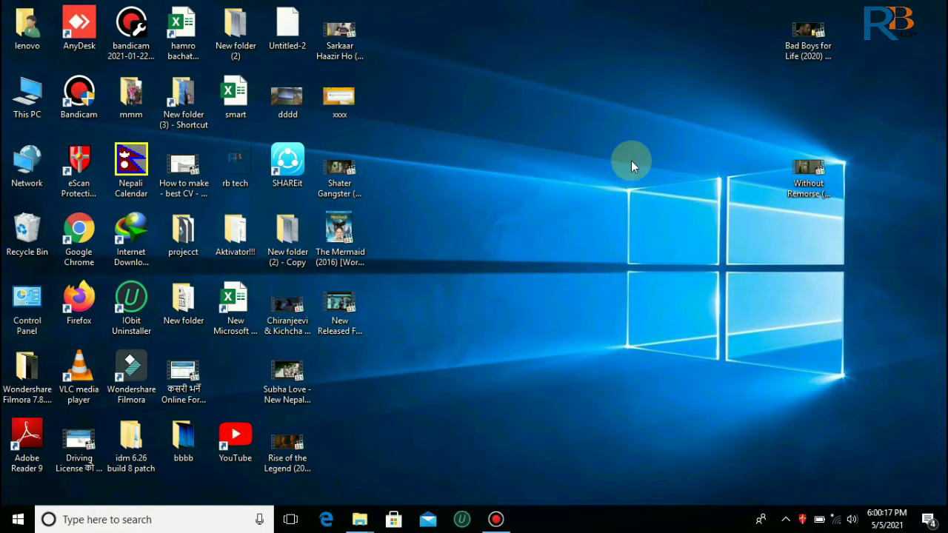
# Step: Switch to Google Chrome and search the web for "ms v++"
pyautogui.doubleClick(94, 242)
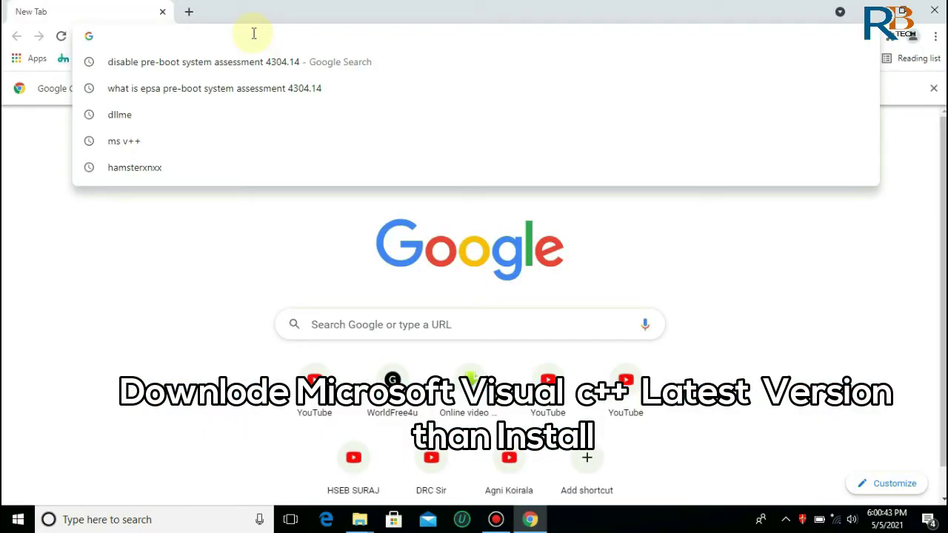
pyautogui.write('ms')
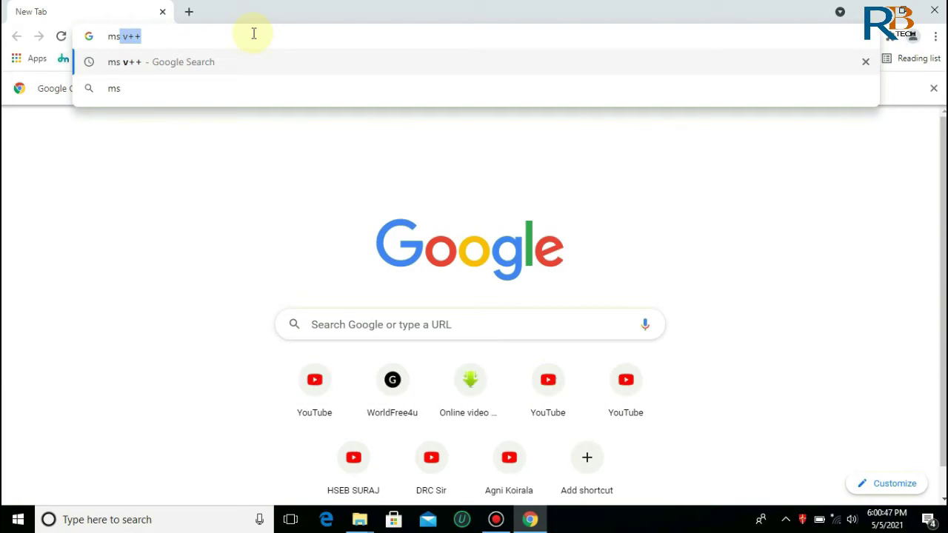
pyautogui.write(' v')
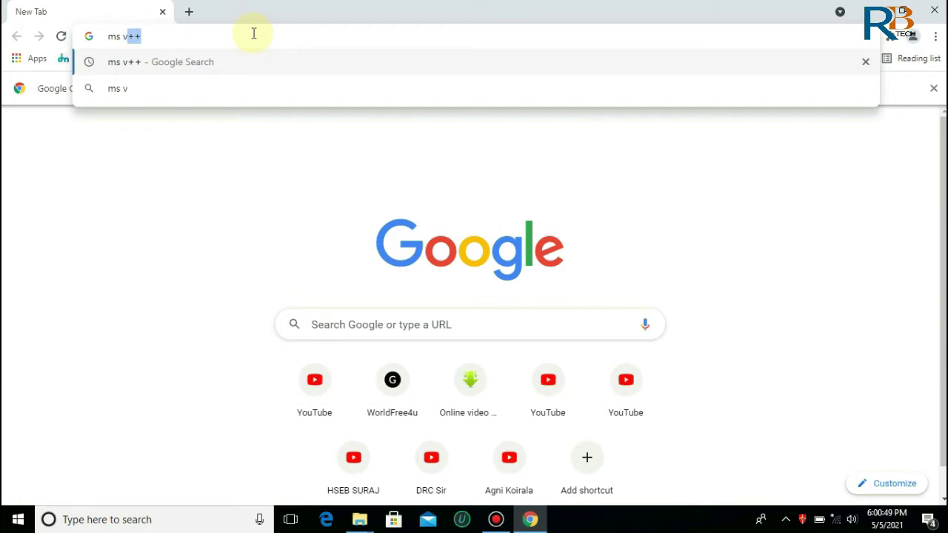
pyautogui.write('++')
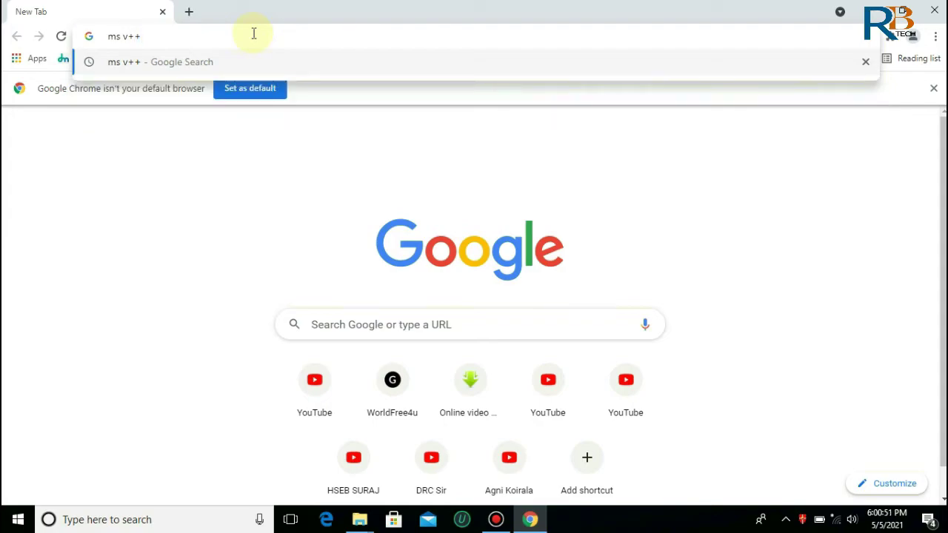
pyautogui.press('Return')
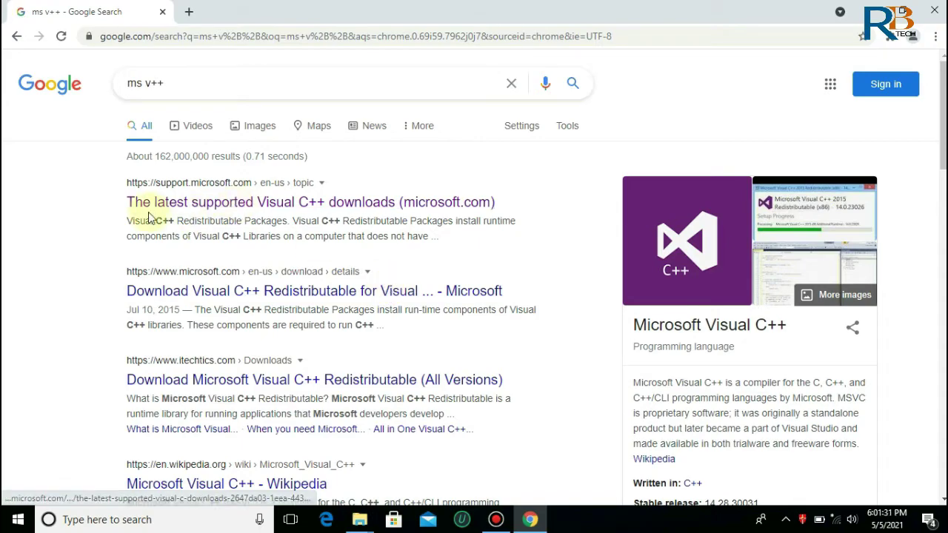
# Step: Open Microsoft's page on the latest supported Visual C++ downloads and find the Visual Studio 2015, 2017 and 2019 download links
pyautogui.click(274, 207)
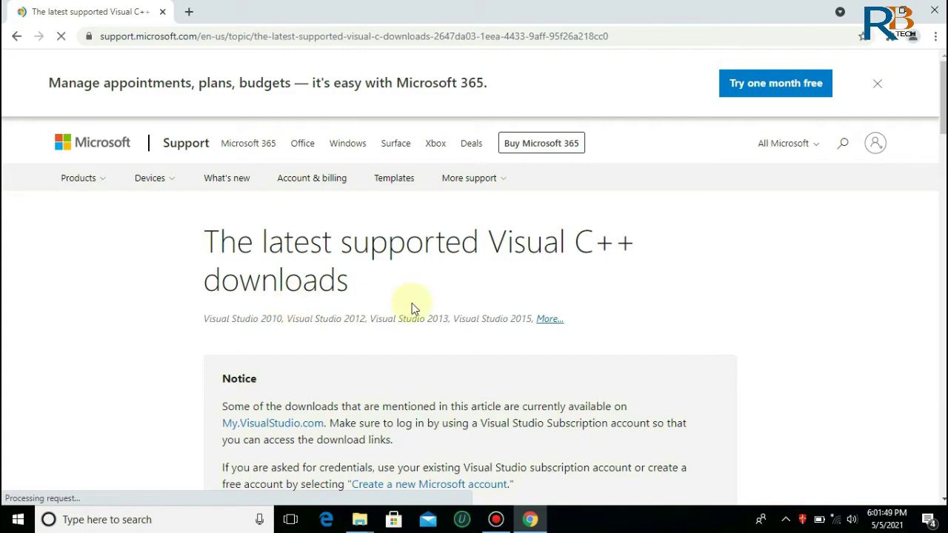
pyautogui.scroll(-2, 413, 307)
pyautogui.scroll(-1, 415, 310)
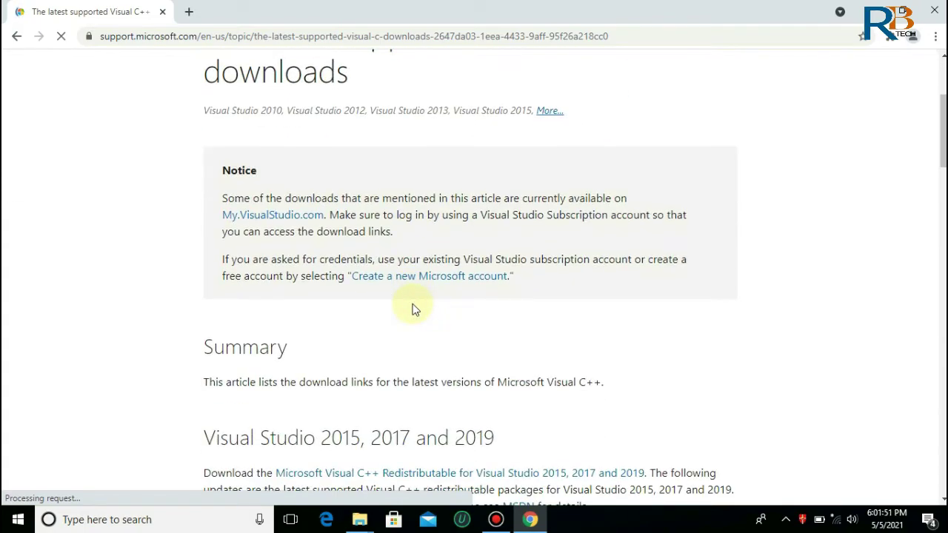
pyautogui.scroll(-2, 415, 310)
pyautogui.scroll(-2, 414, 304)
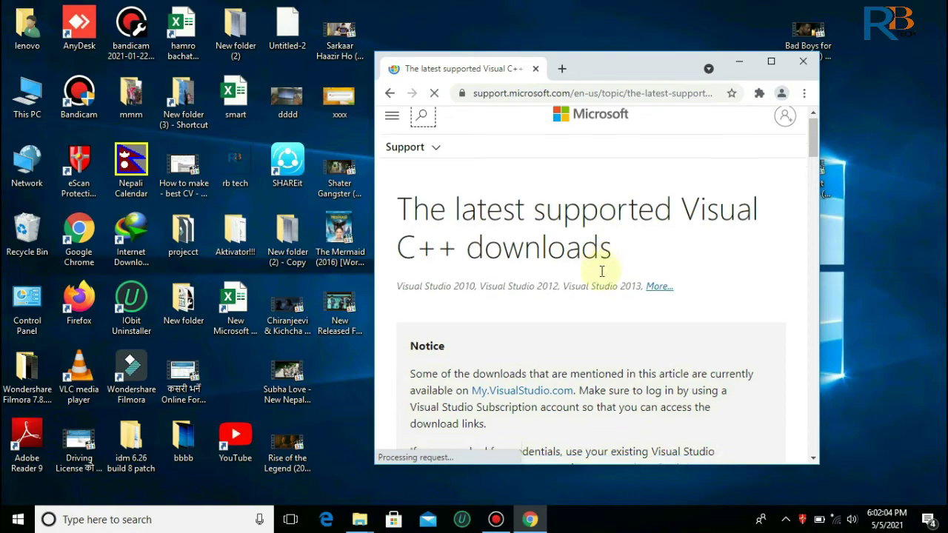
pyautogui.scroll(-10, 601, 271)
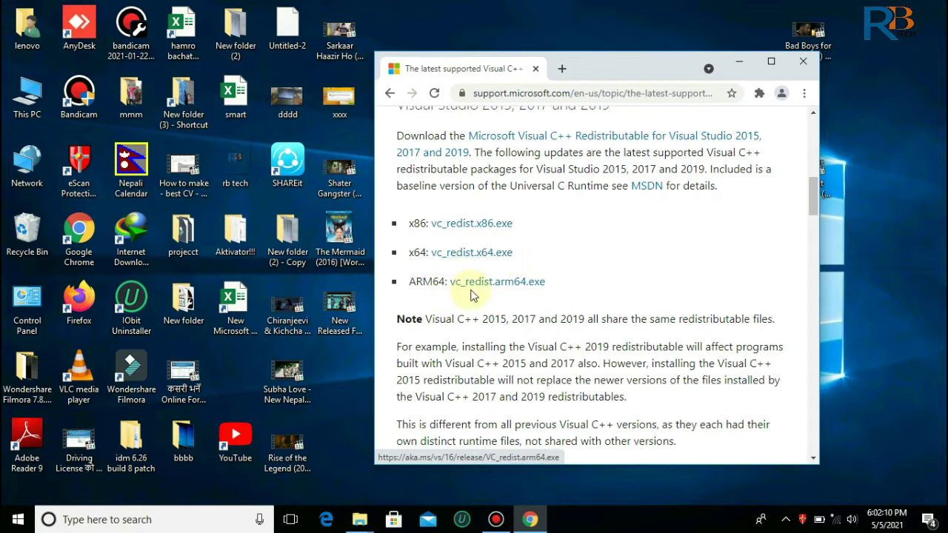
# Step: Check the computer's system type in This PC's properties, placed beside the download page, to pick the matching redistributable
pyautogui.rightClick(33, 95)
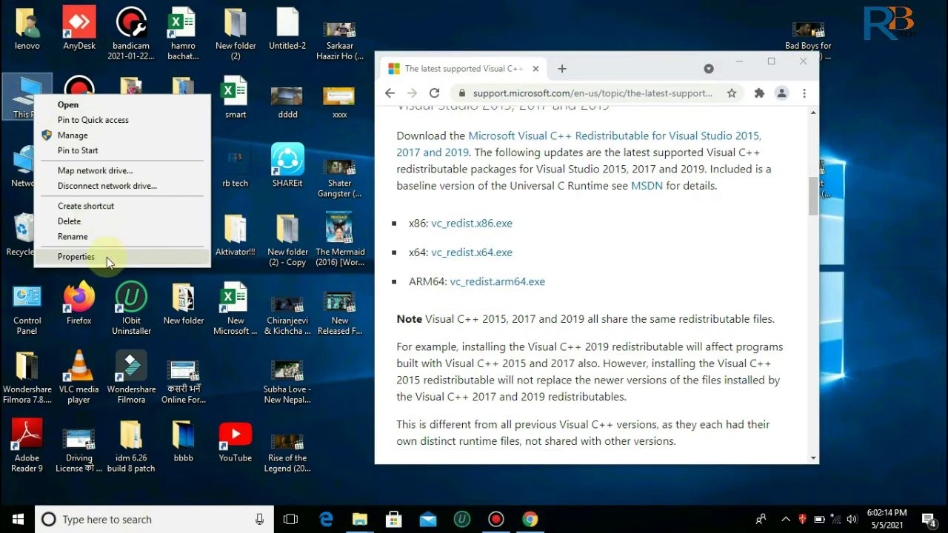
pyautogui.click(107, 257)
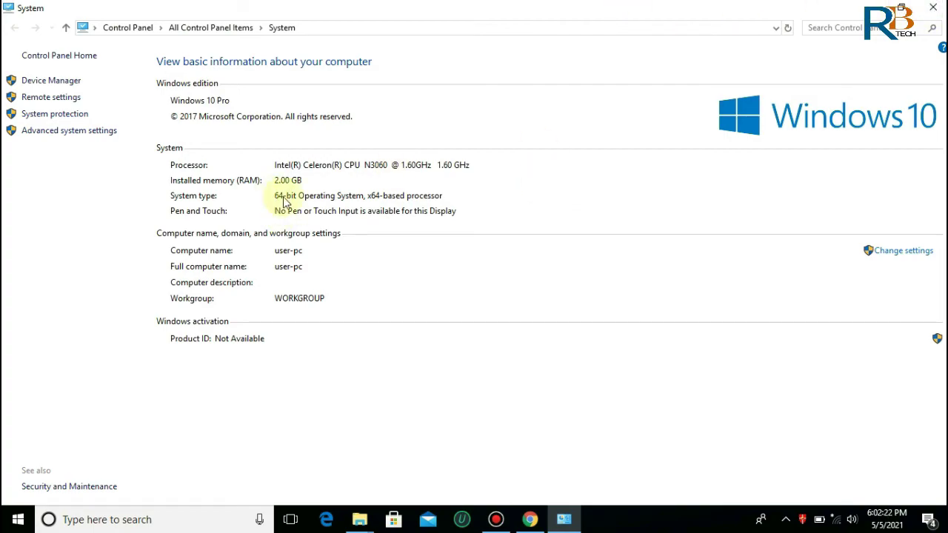
pyautogui.click(901, 7)
pyautogui.moveTo(560, 52); pyautogui.dragTo(289, 52)
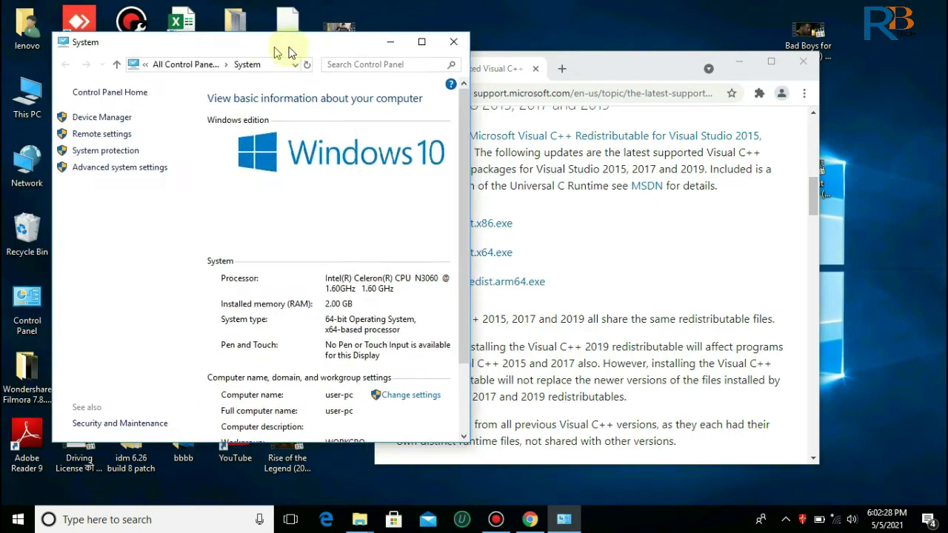
pyautogui.click(636, 69)
pyautogui.moveTo(646, 68); pyautogui.dragTo(750, 68)
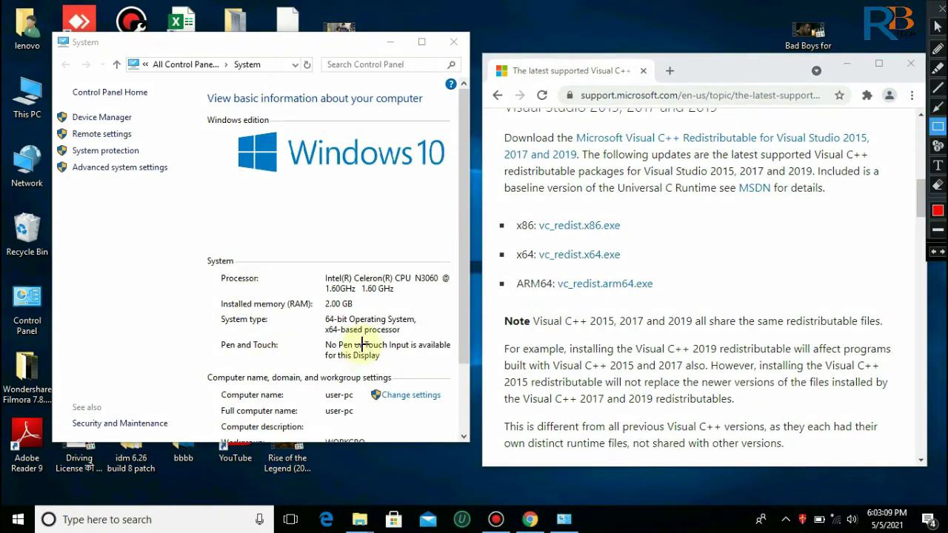
pyautogui.moveTo(319, 313)
pyautogui.mouseDown()
pyautogui.moveTo(345, 333)
pyautogui.moveTo(419, 327)
pyautogui.mouseUp()
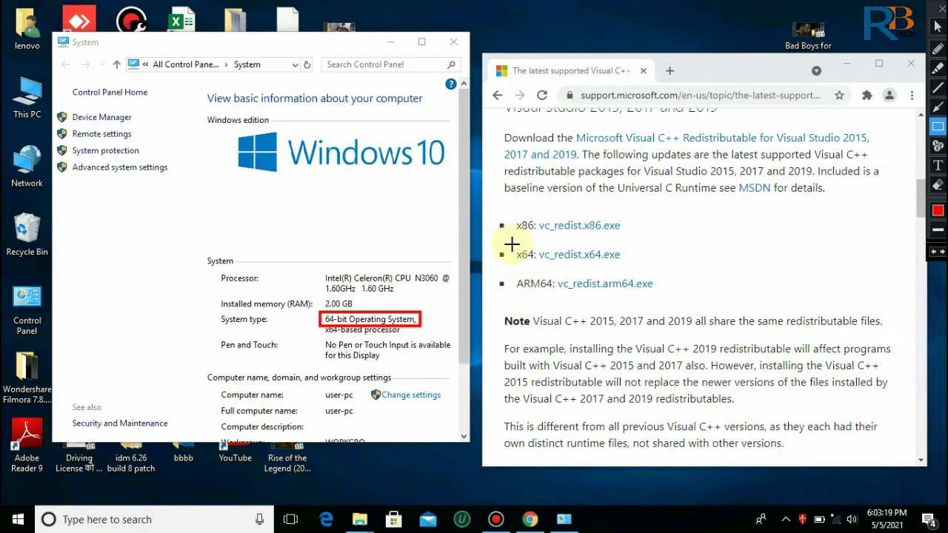
pyautogui.moveTo(512, 244)
pyautogui.mouseDown()
pyautogui.moveTo(546, 265)
pyautogui.moveTo(633, 271)
pyautogui.mouseUp()
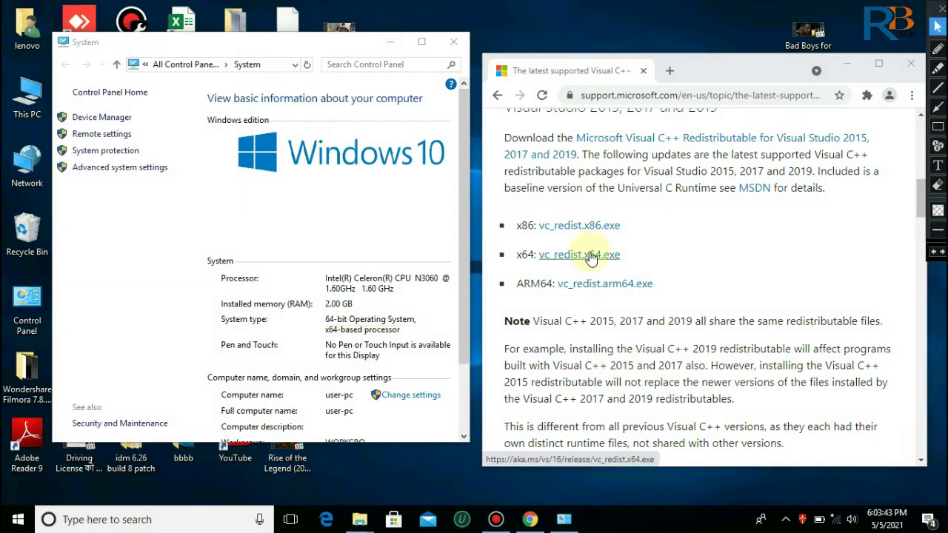
# Step: Download vc_redist.x64.exe with Internet Download Manager, then dismiss the System window and the registration dialog
pyautogui.click(591, 255)
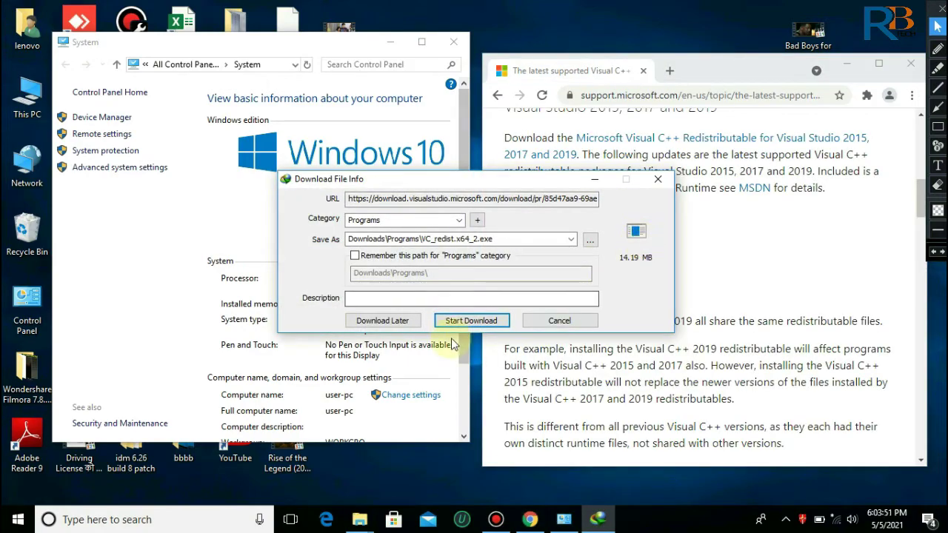
pyautogui.click(477, 324)
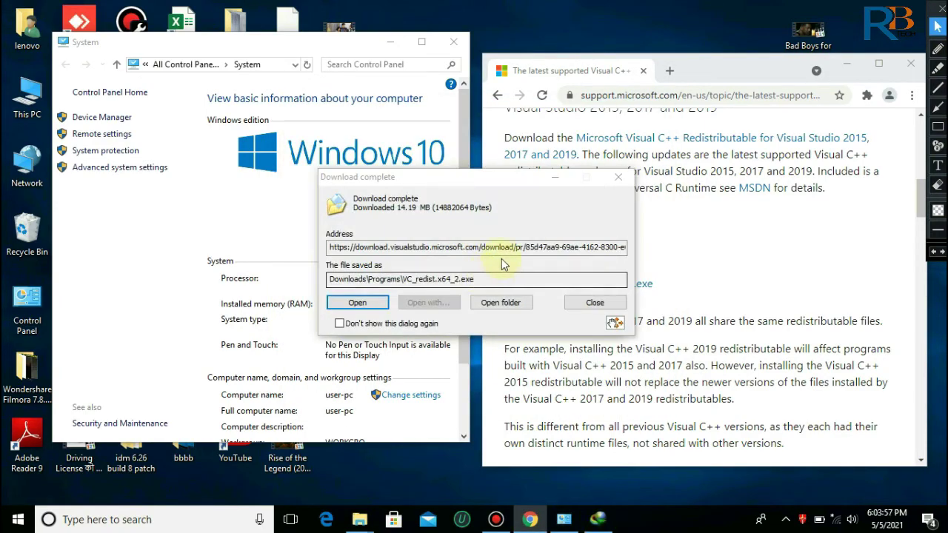
pyautogui.click(486, 304)
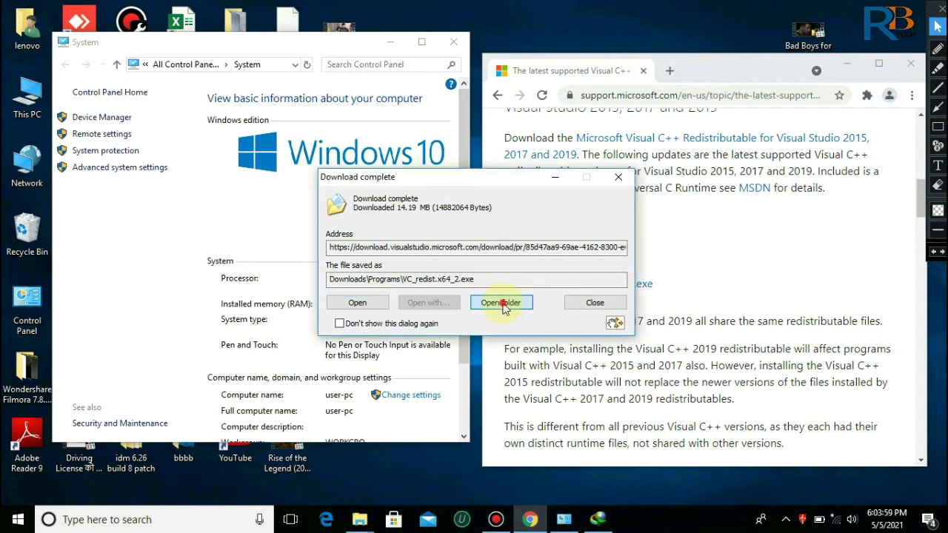
pyautogui.click(454, 42)
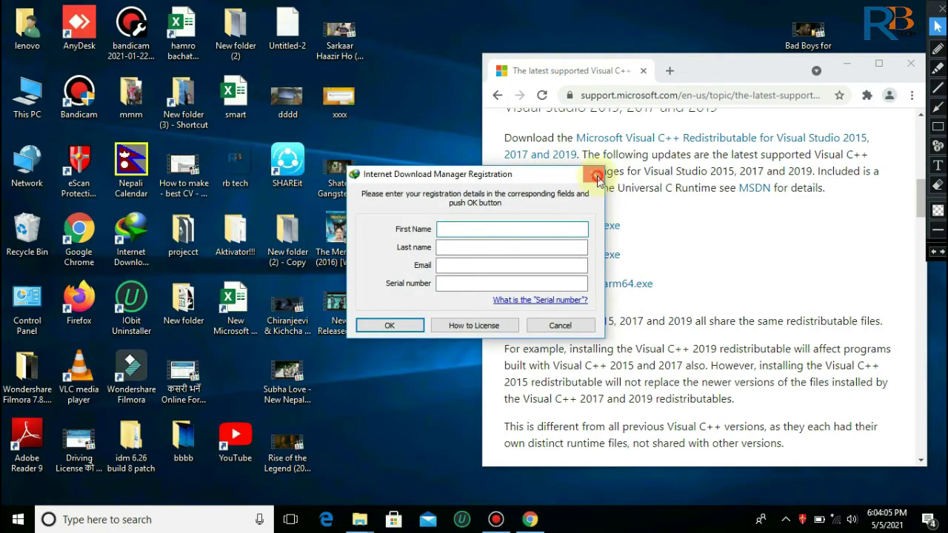
pyautogui.click(594, 174)
# Step: Launch the VC_redist.x64 installer from the Programs folder inside This PC's Downloads folder
pyautogui.click(42, 110)
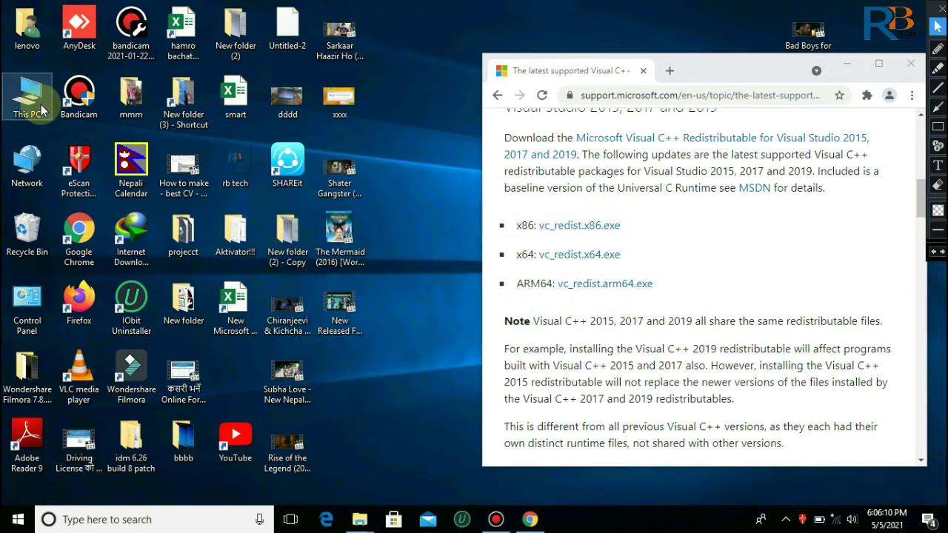
pyautogui.doubleClick(43, 110)
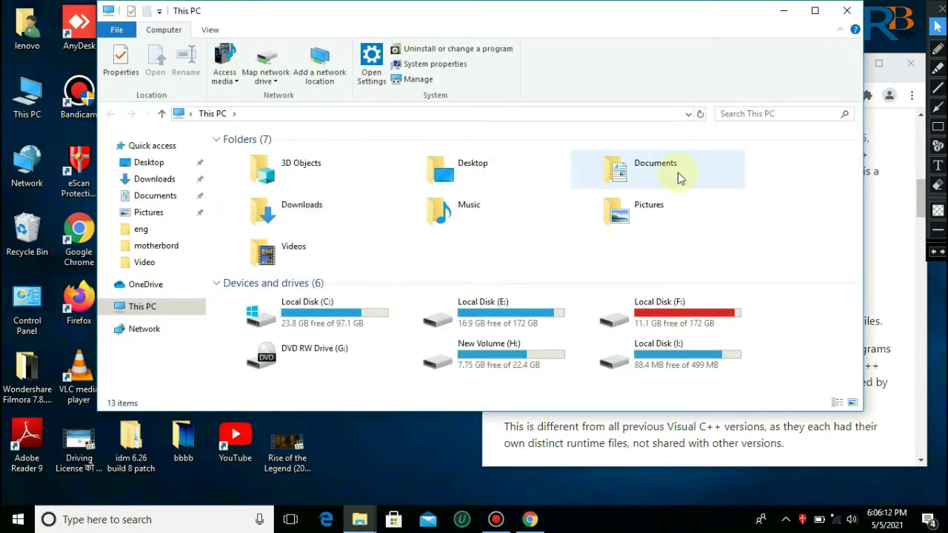
pyautogui.click(305, 215)
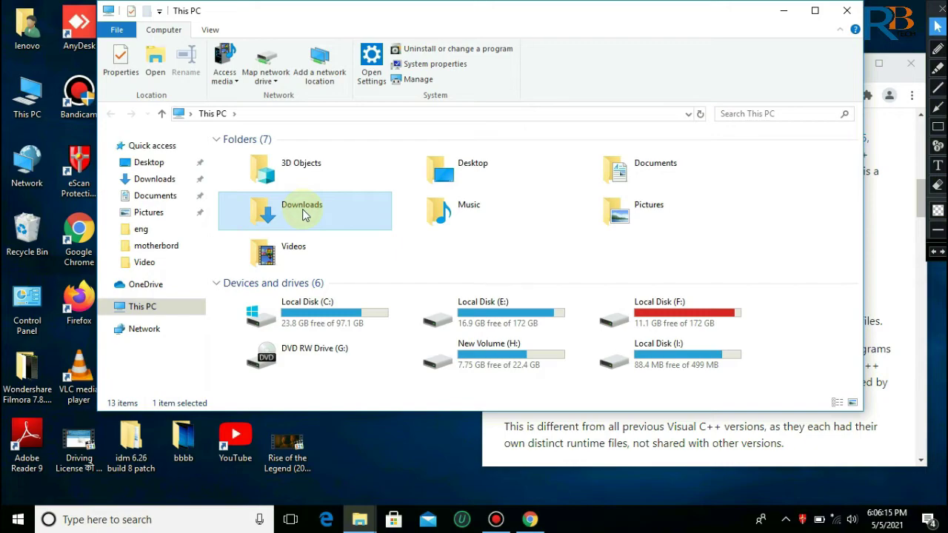
pyautogui.doubleClick(305, 213)
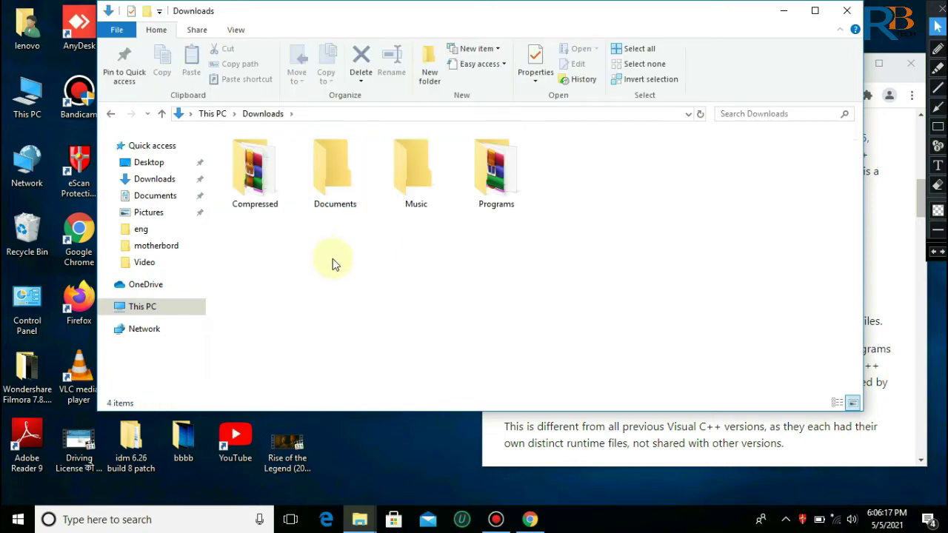
pyautogui.doubleClick(476, 207)
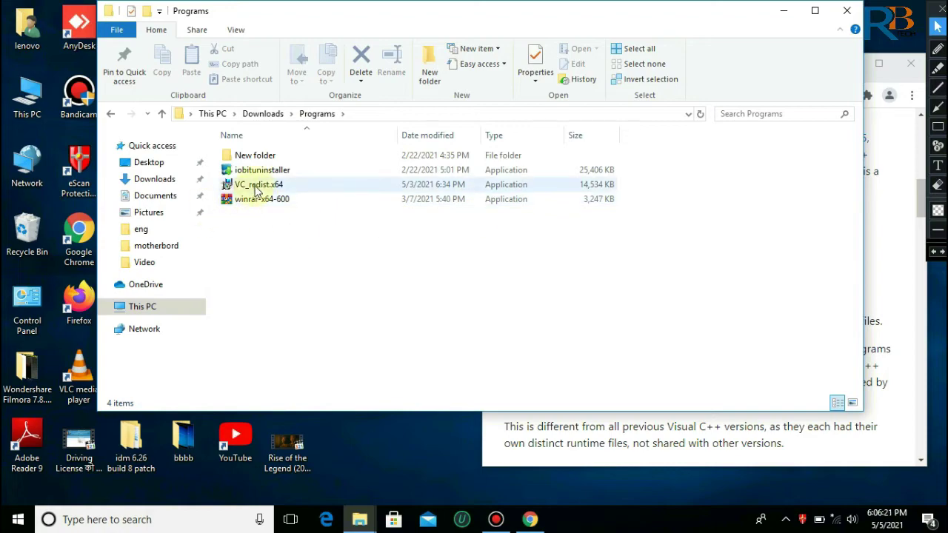
pyautogui.click(273, 192)
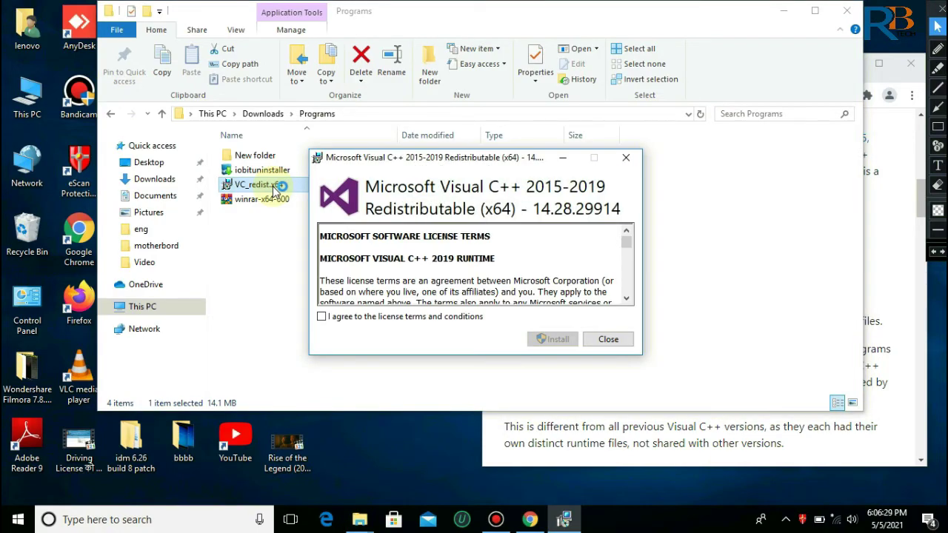
# Step: Accept the license terms, install the Microsoft Visual C++ 2015-2019 Redistributable (x64), and close the setup, folder and browser windows
pyautogui.click(347, 316)
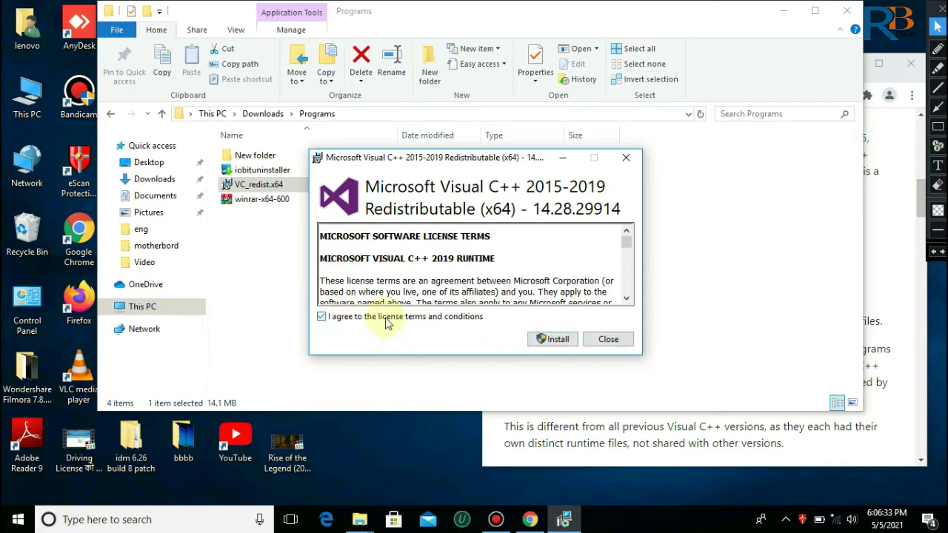
pyautogui.click(557, 344)
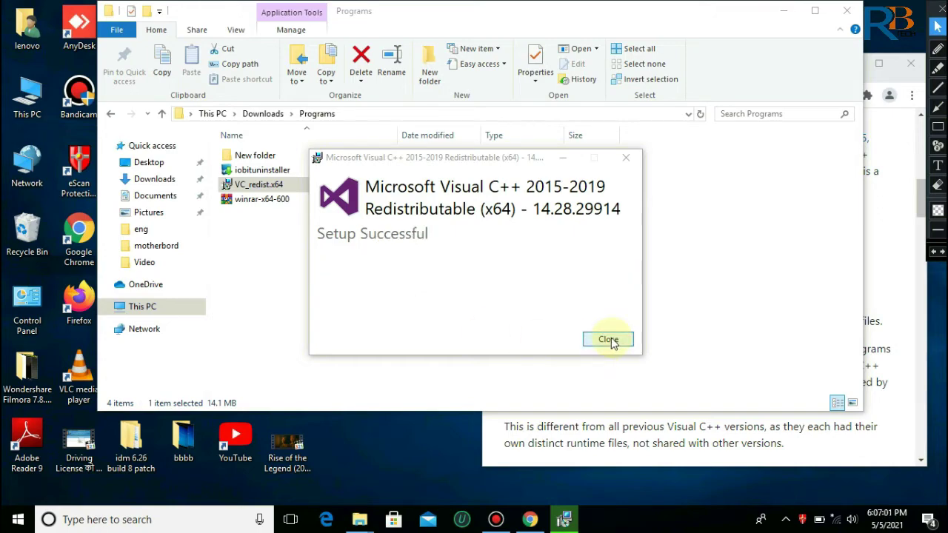
pyautogui.click(608, 340)
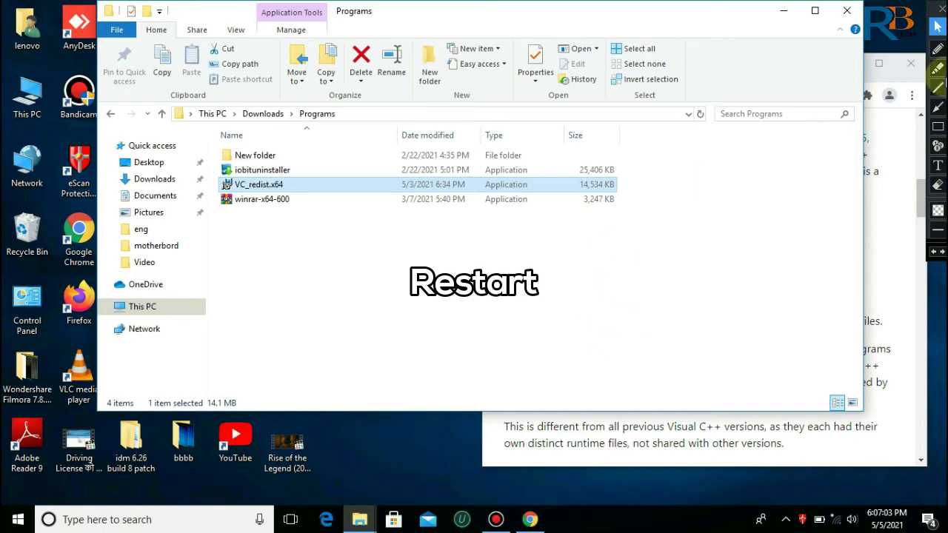
pyautogui.click(849, 11)
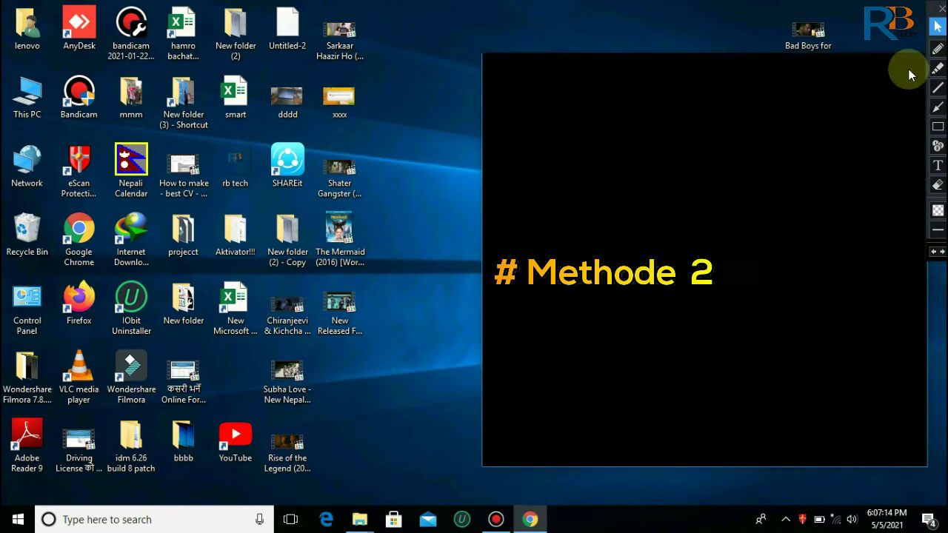
pyautogui.click(908, 69)
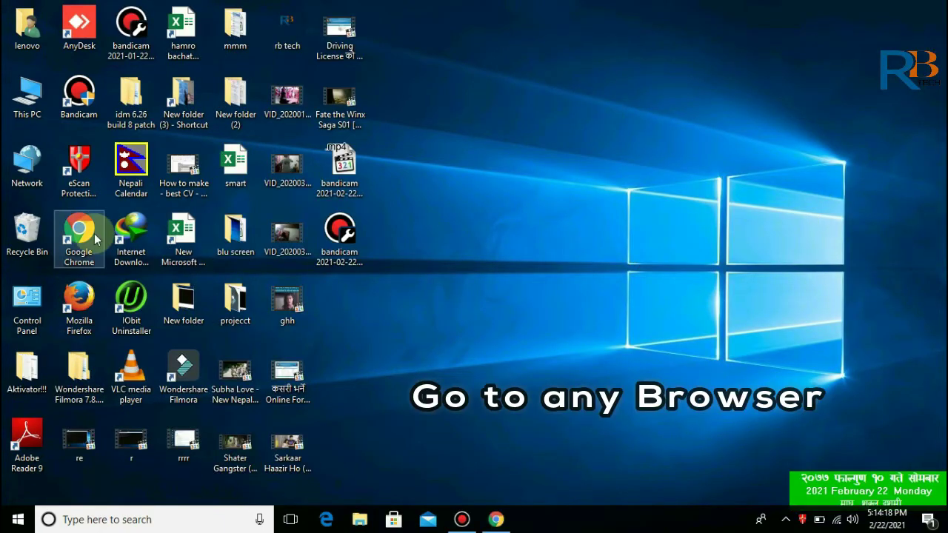
# Step: Open Google Chrome from the desktop and go to dllme.com
pyautogui.doubleClick(94, 235)
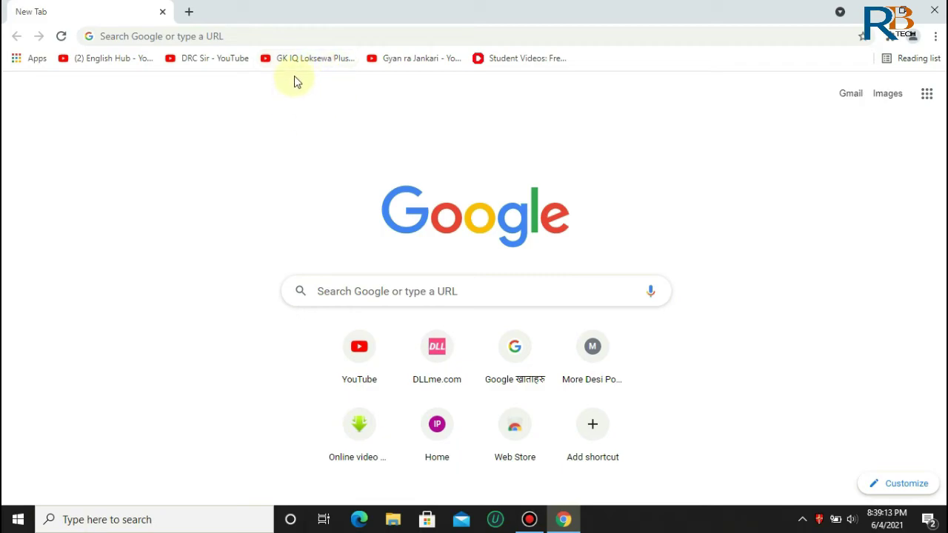
pyautogui.click(304, 36)
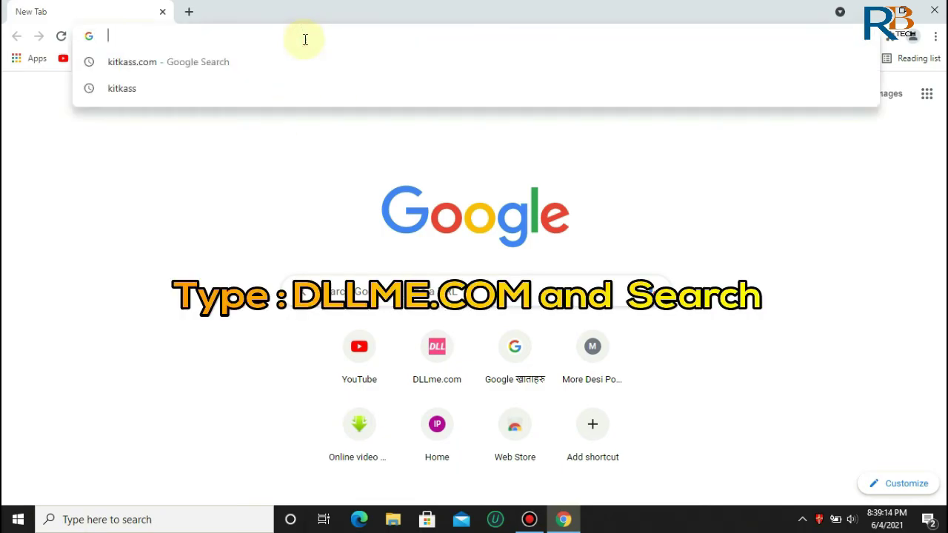
pyautogui.write('dll')
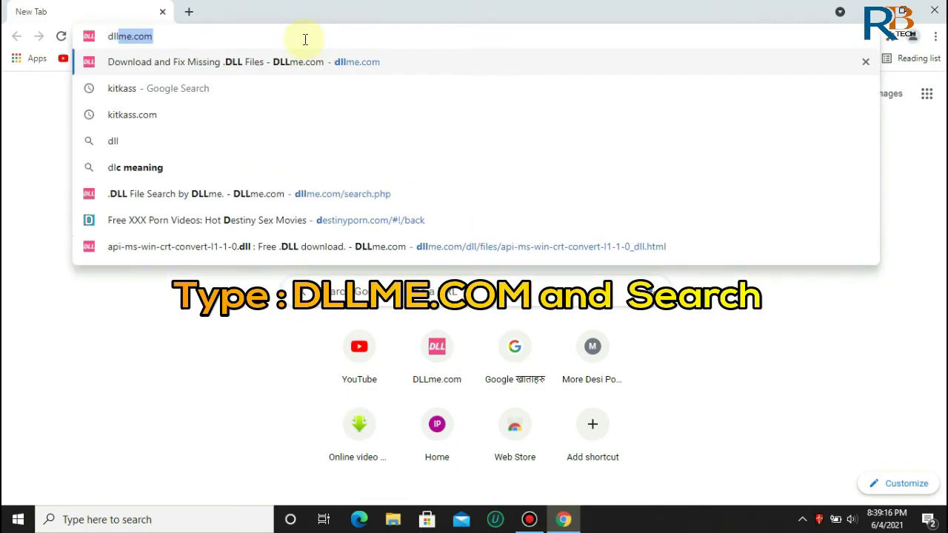
pyautogui.write('me')
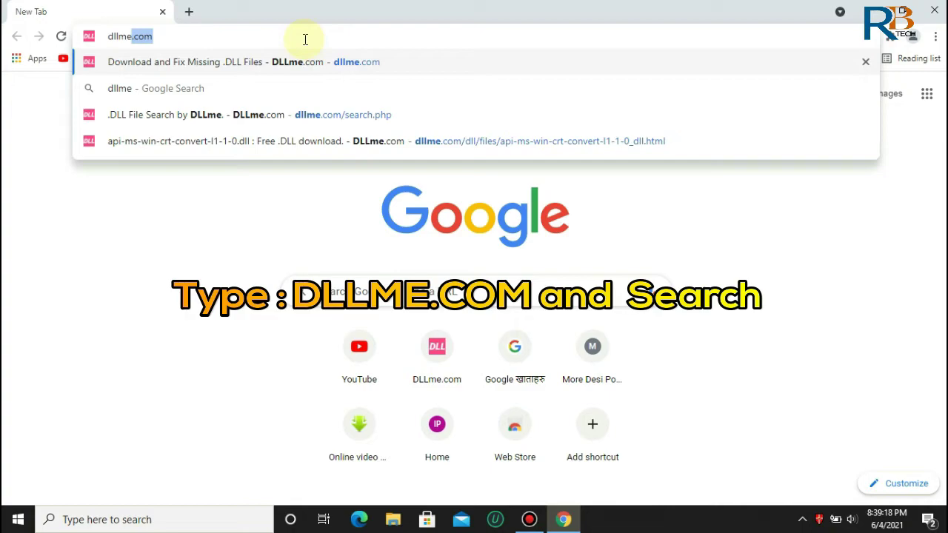
pyautogui.write('.com')
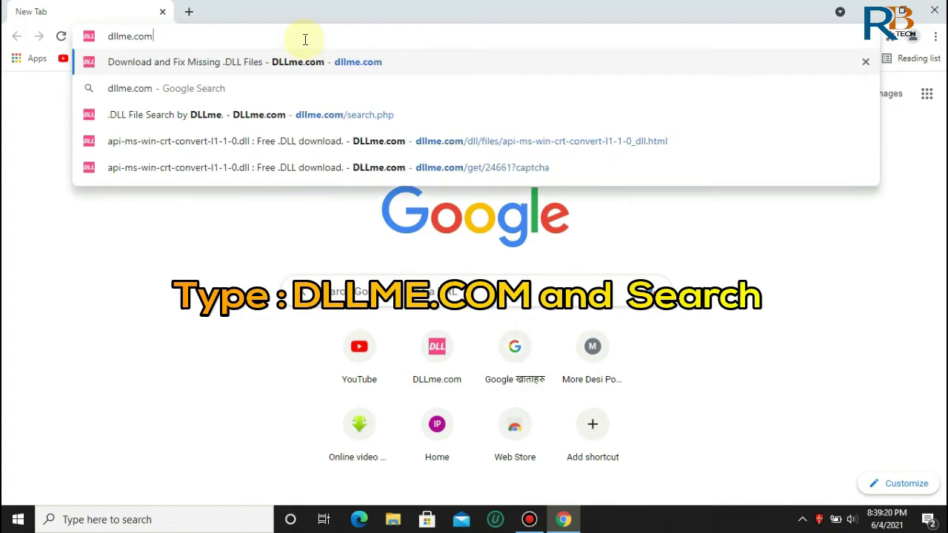
pyautogui.press('Return')
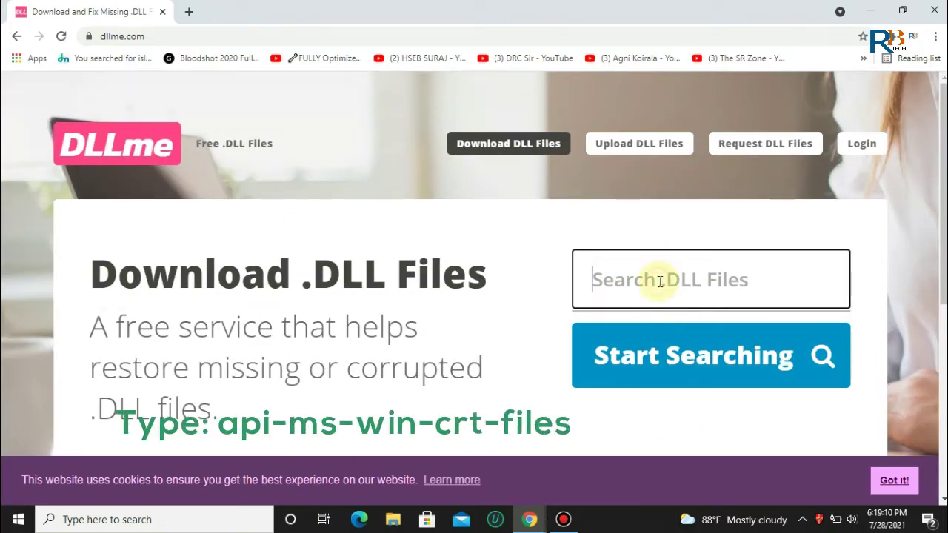
# Step: Search the DLLme site for api-ms-win-crt-filesystem-l1-1-0.dll
pyautogui.write('api')
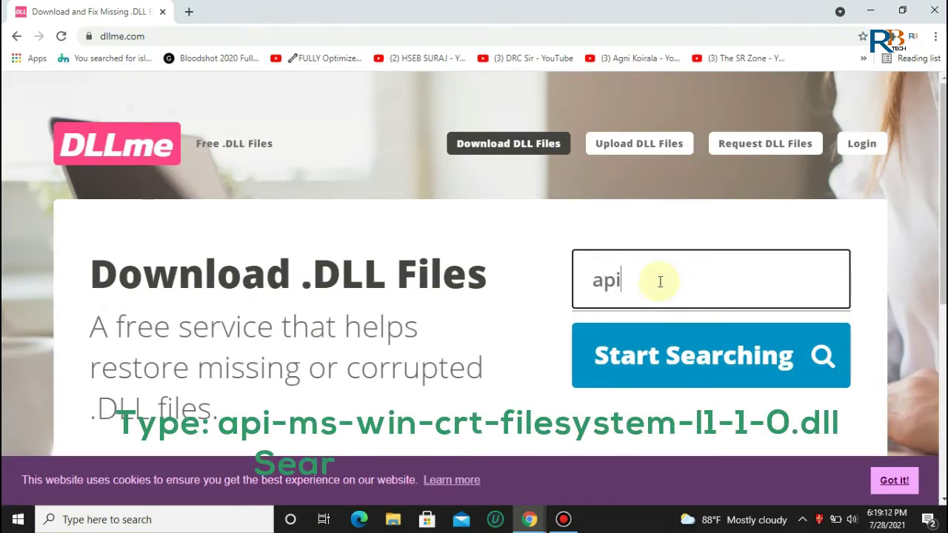
pyautogui.write('-m')
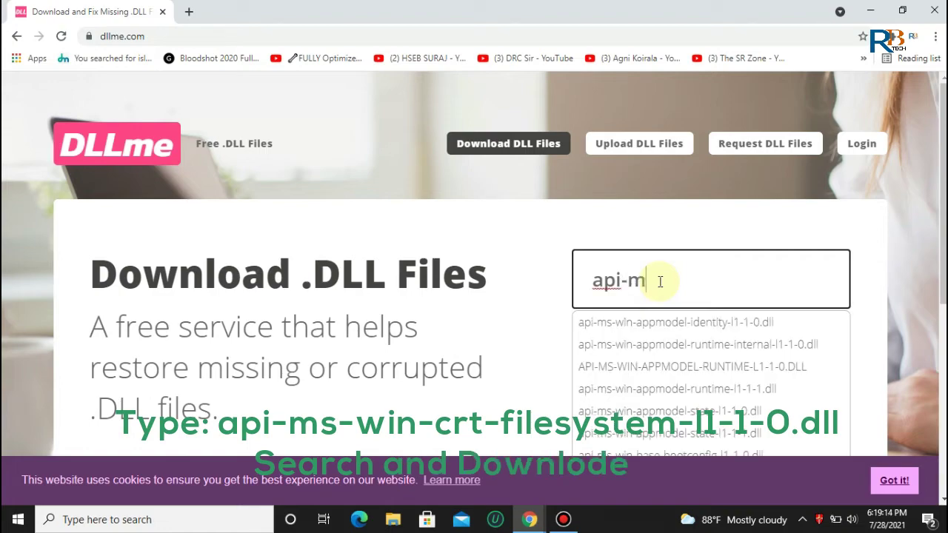
pyautogui.write('s-')
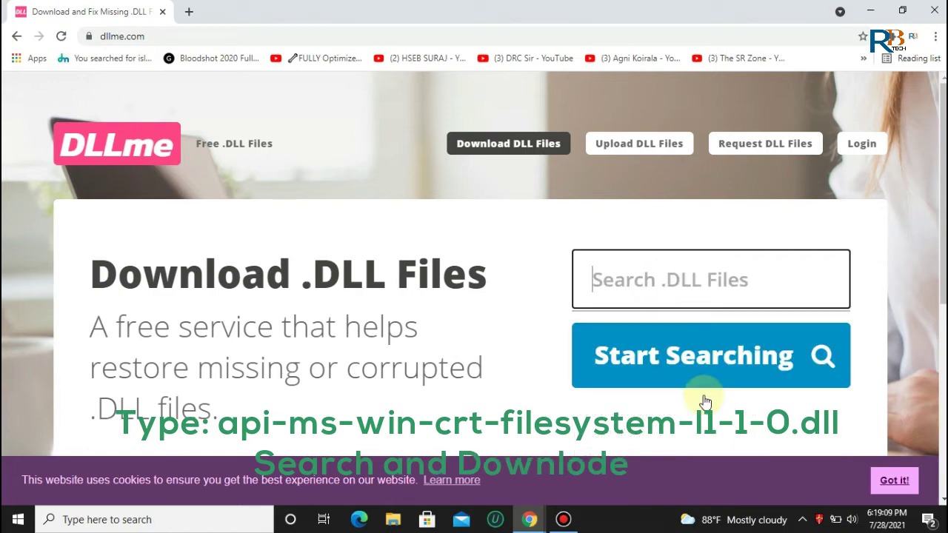
pyautogui.write('win')
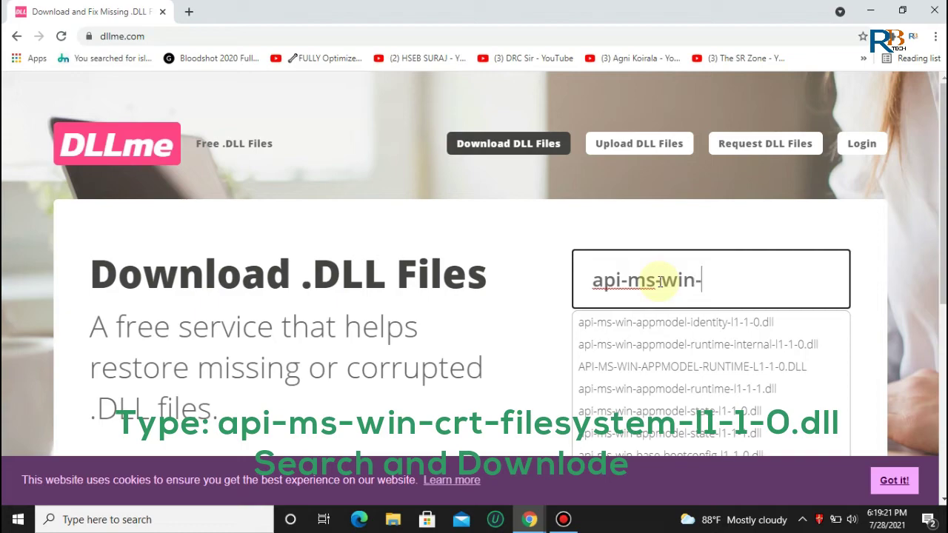
pyautogui.write('-crt')
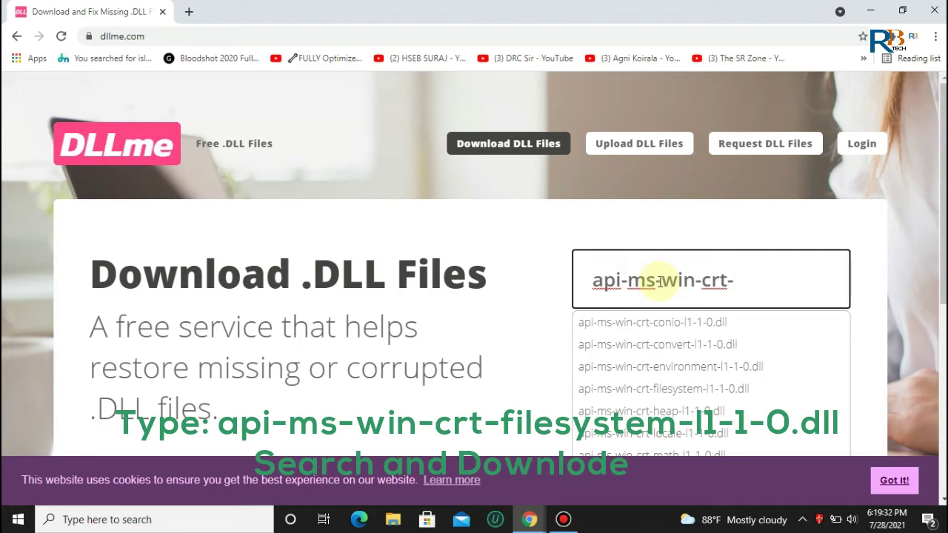
pyautogui.write('-fi')
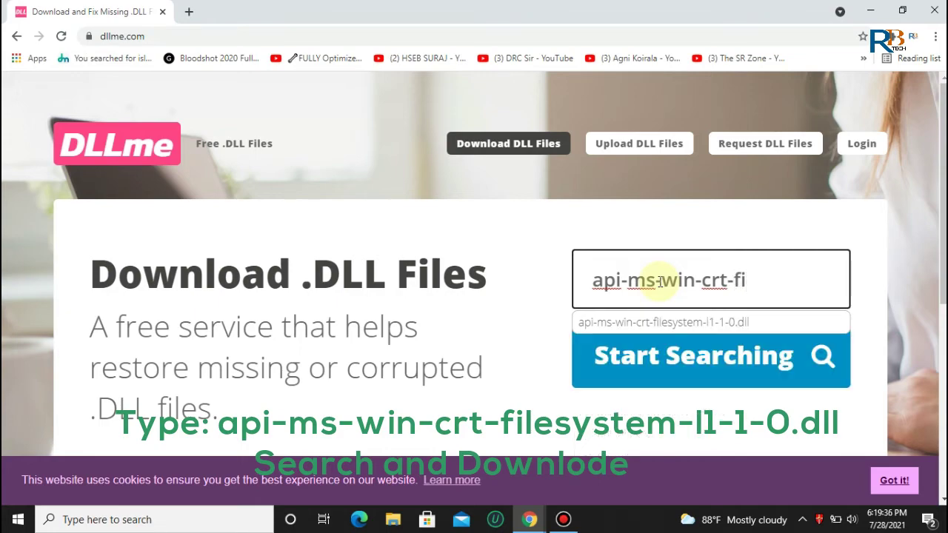
pyautogui.write('lesys')
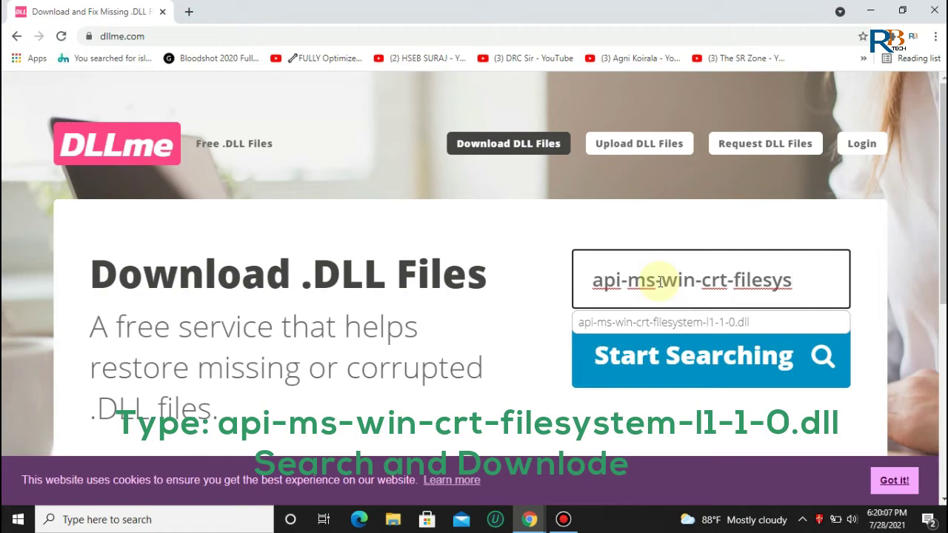
pyautogui.write('tem')
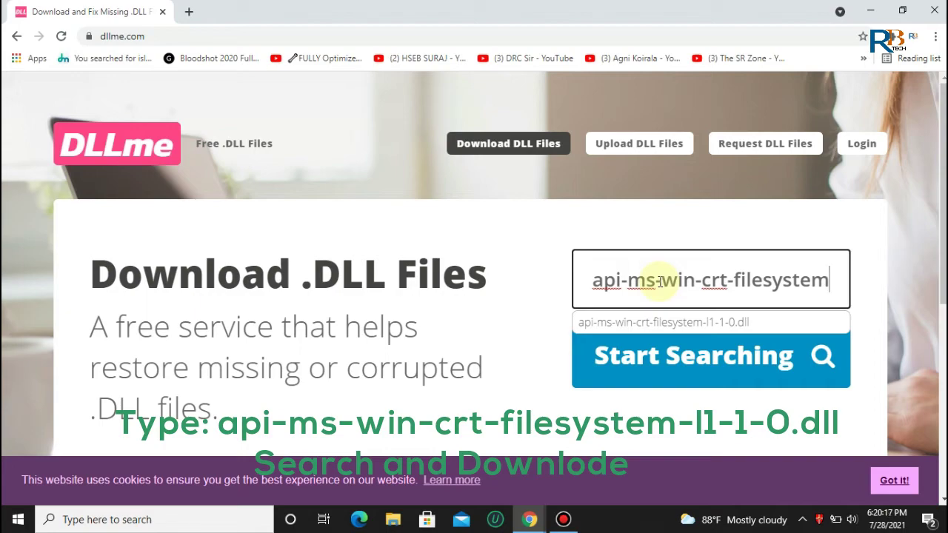
pyautogui.write('-')
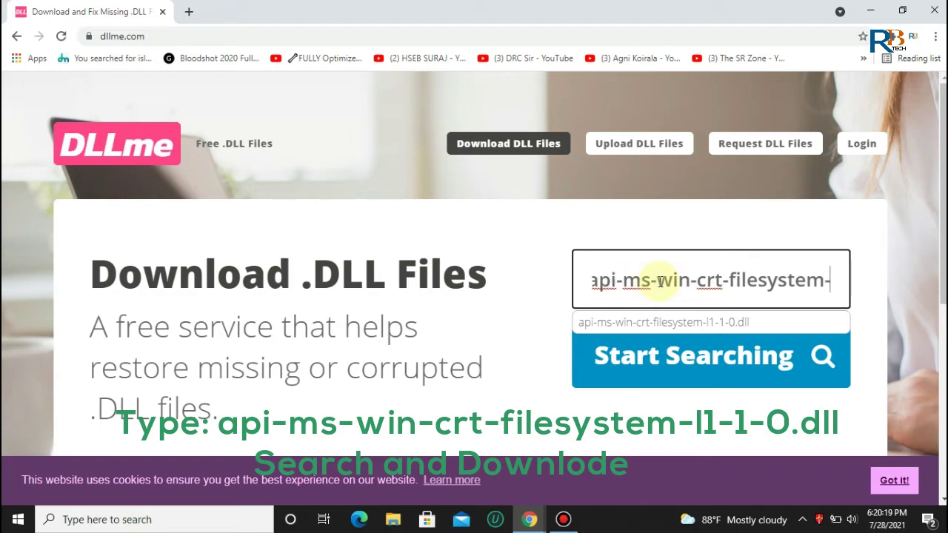
pyautogui.write('l')
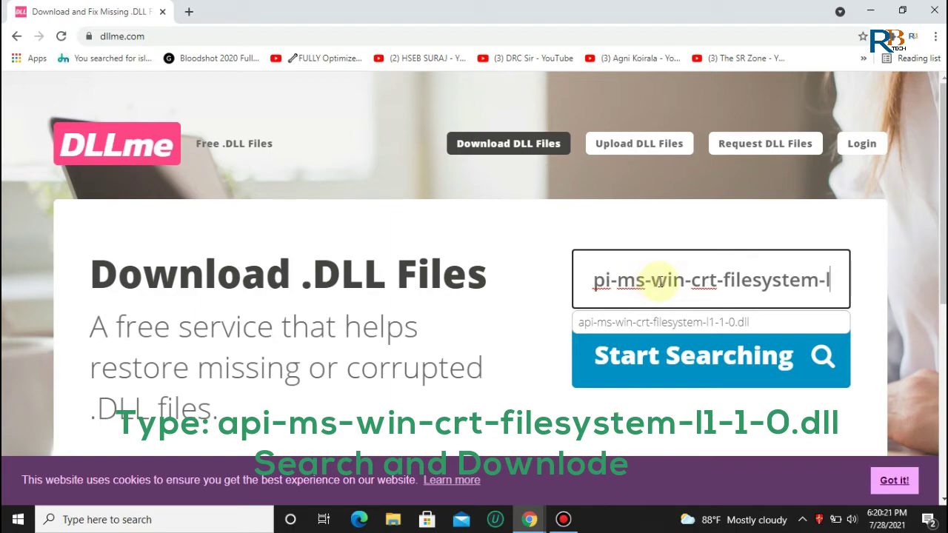
pyautogui.write('1-1')
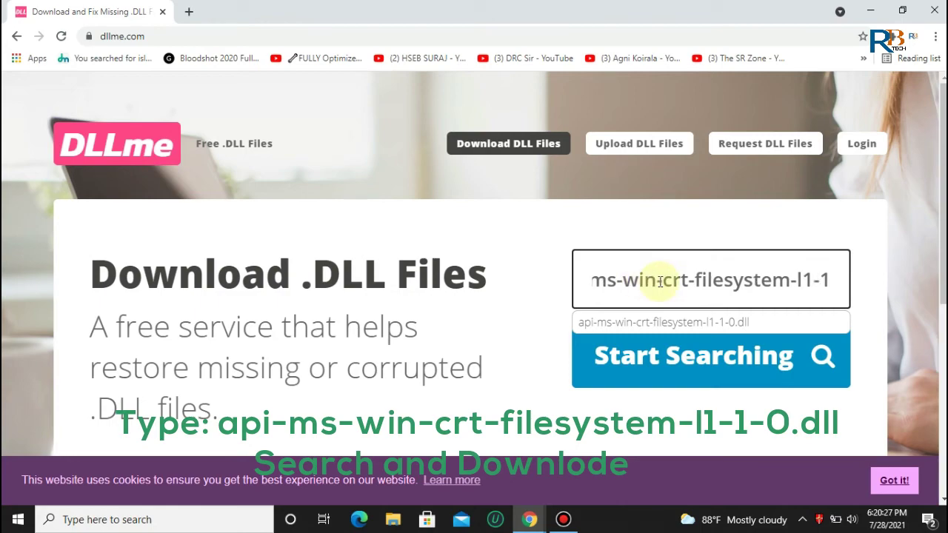
pyautogui.write('-')
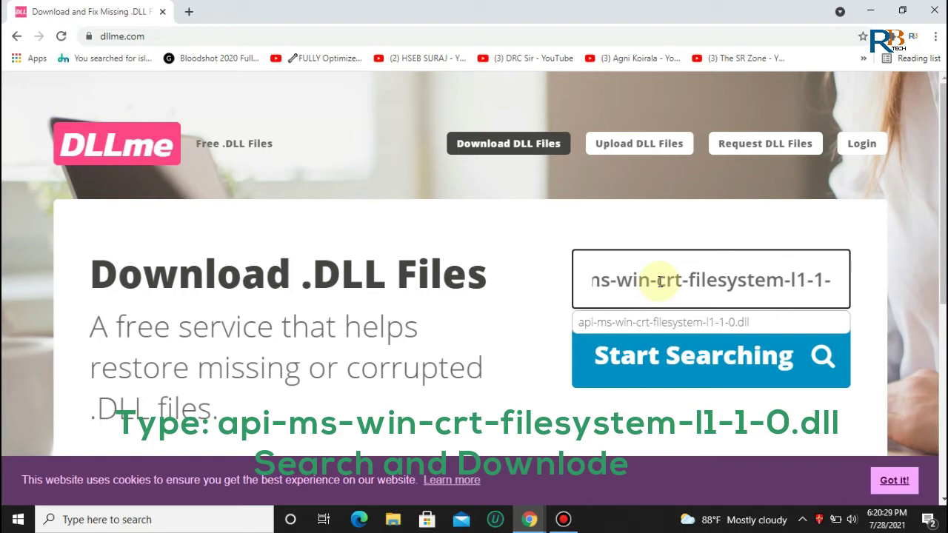
pyautogui.write('0')
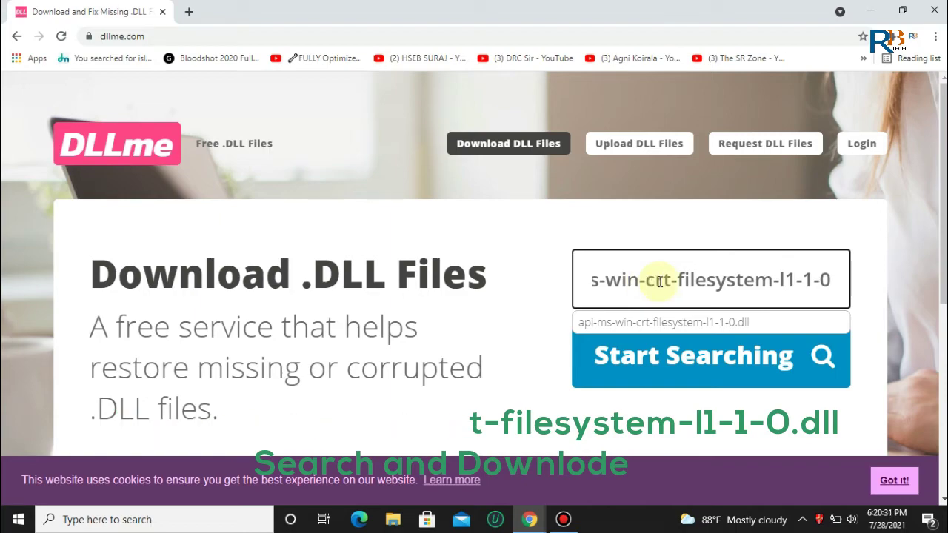
pyautogui.write('.dll')
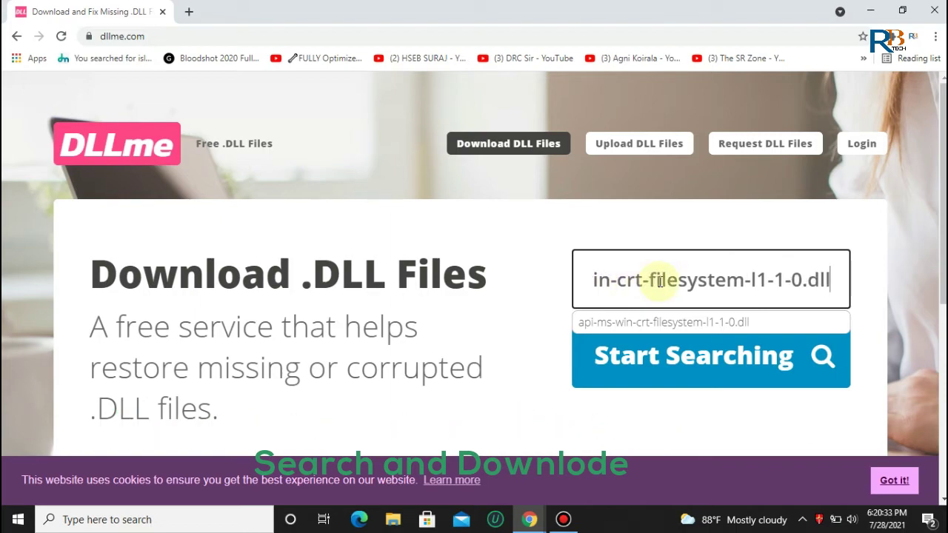
pyautogui.press('Return')
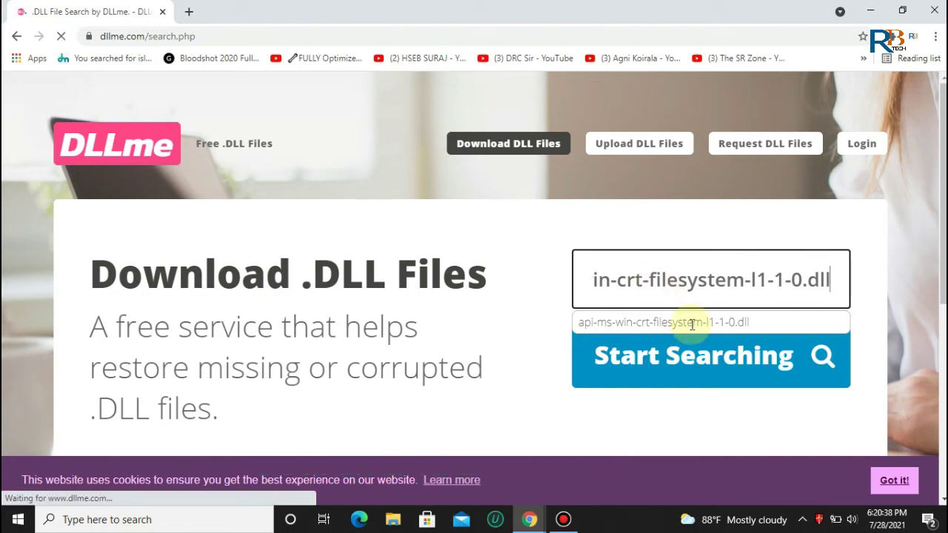
# Step: Open the api-ms-win-crt-filesystem-l1-1-0.dll result by Microsoft Corporation and dismiss the advertisement that covers the page
pyautogui.scroll(-4, 320, 215)
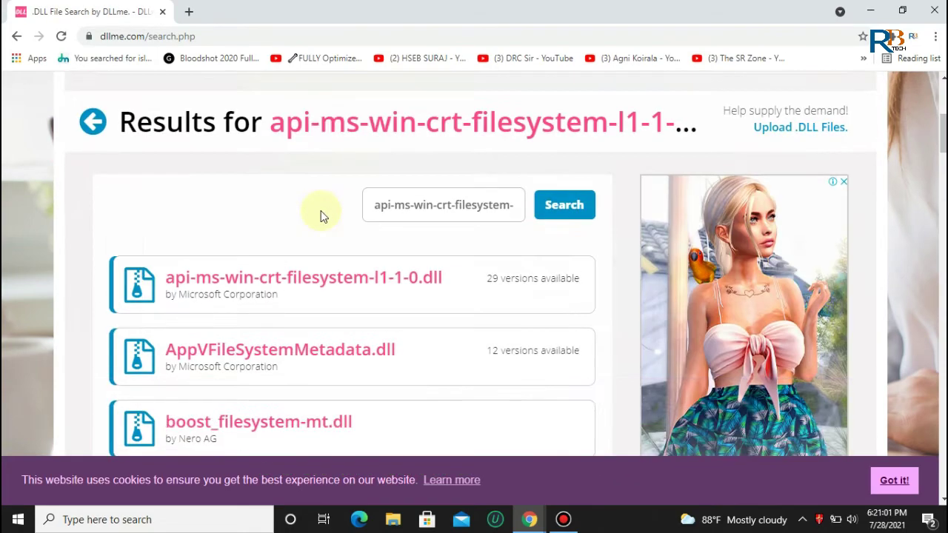
pyautogui.click(278, 285)
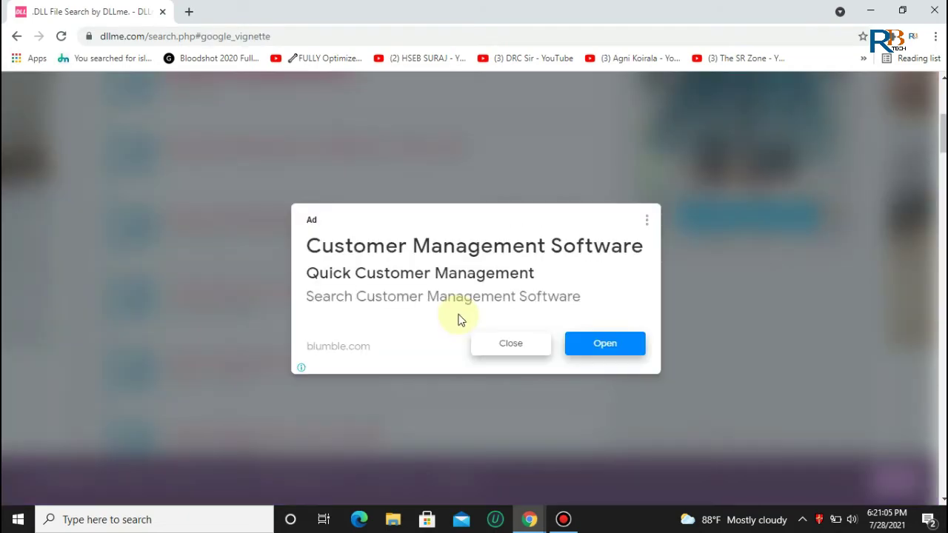
pyautogui.click(525, 351)
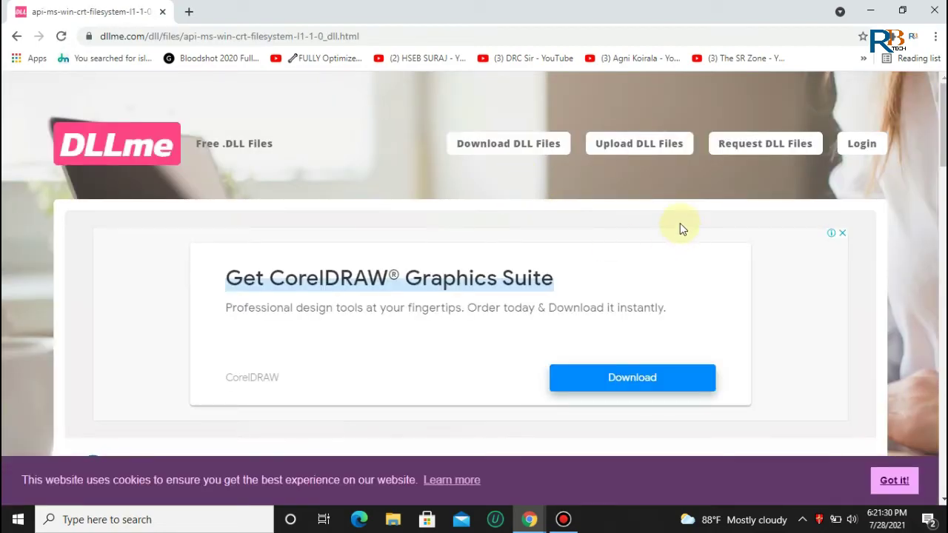
# Step: Request the download of api-ms-win-crt-filesystem-l1-1-0.dll from its file page and complete the "I'm not a robot" captcha
pyautogui.scroll(-3, 680, 223)
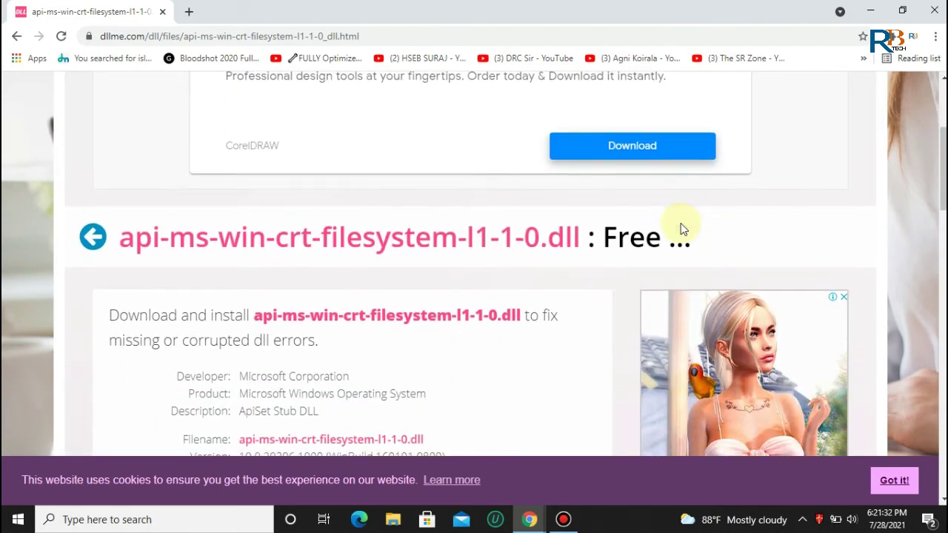
pyautogui.scroll(-3, 635, 279)
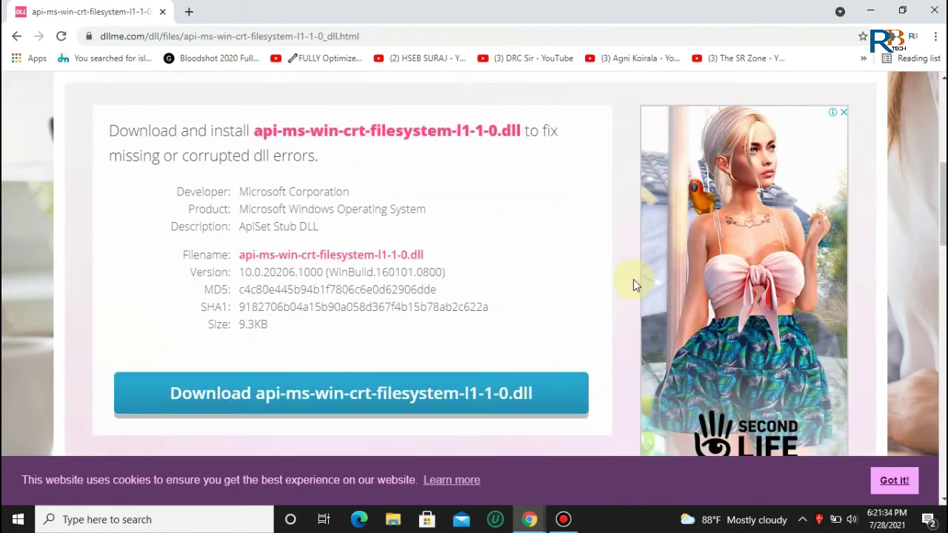
pyautogui.scroll(-2, 387, 228)
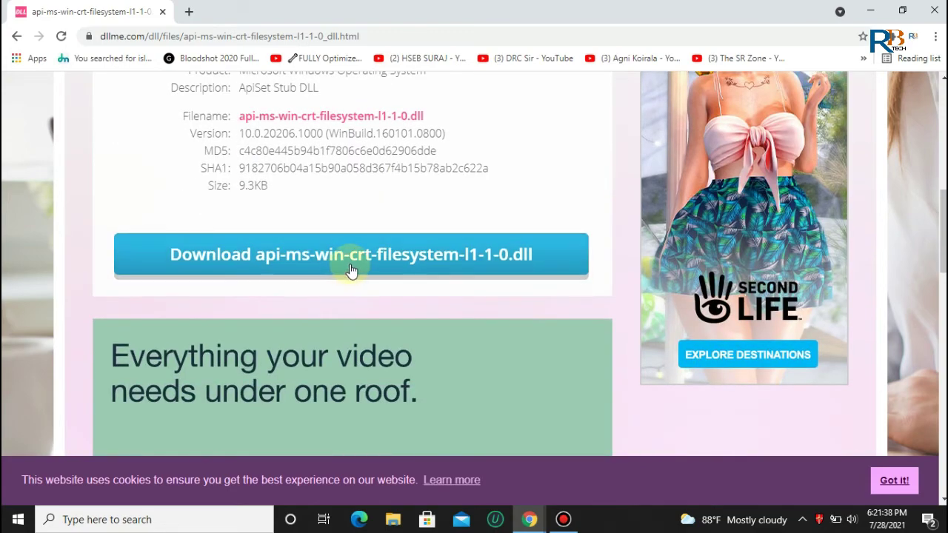
pyautogui.click(345, 260)
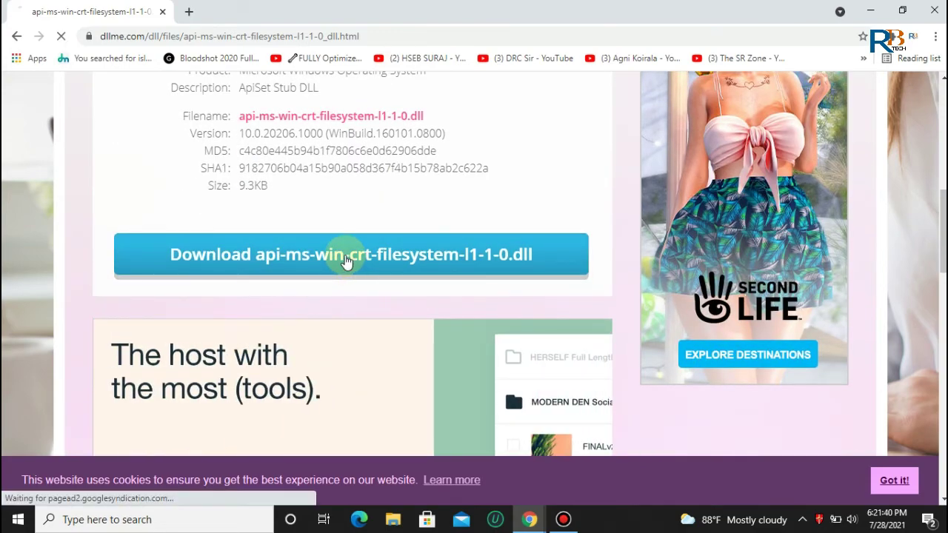
pyautogui.scroll(-2, 361, 255)
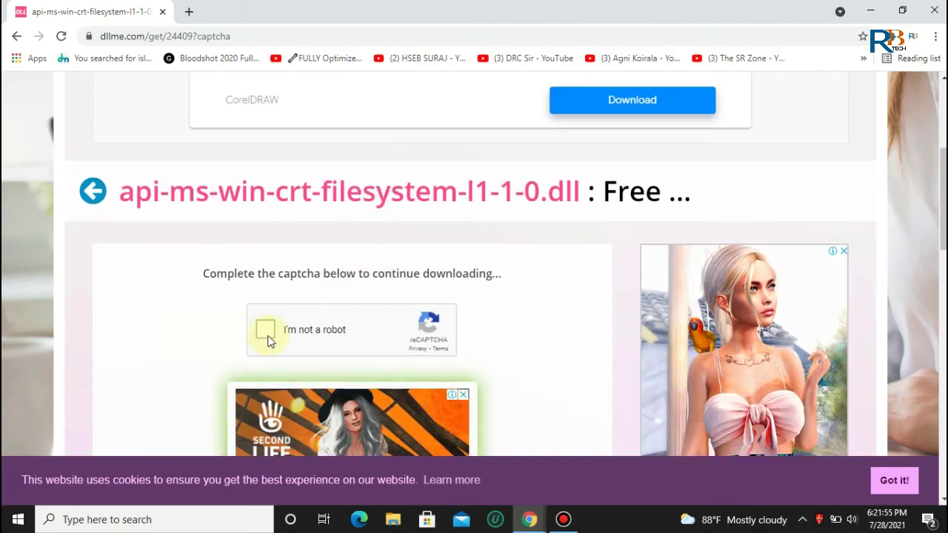
pyautogui.click(263, 332)
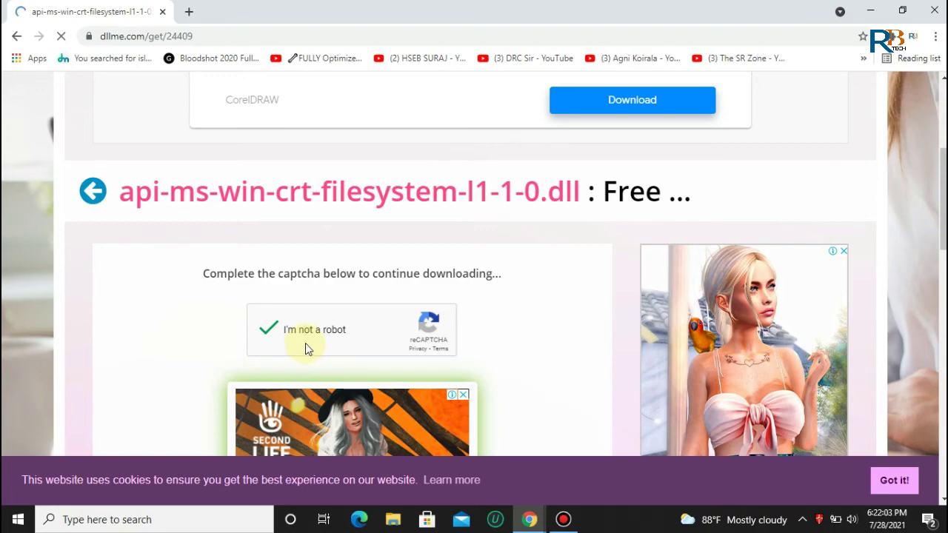
# Step: Download the 9.3KB version 10.0.20206.1000 listed above the older versions as api-ms-win-crt-filesystem-l1-1-0.zip with Internet Download Manager
pyautogui.scroll(-2, 319, 333)
pyautogui.scroll(-3, 322, 332)
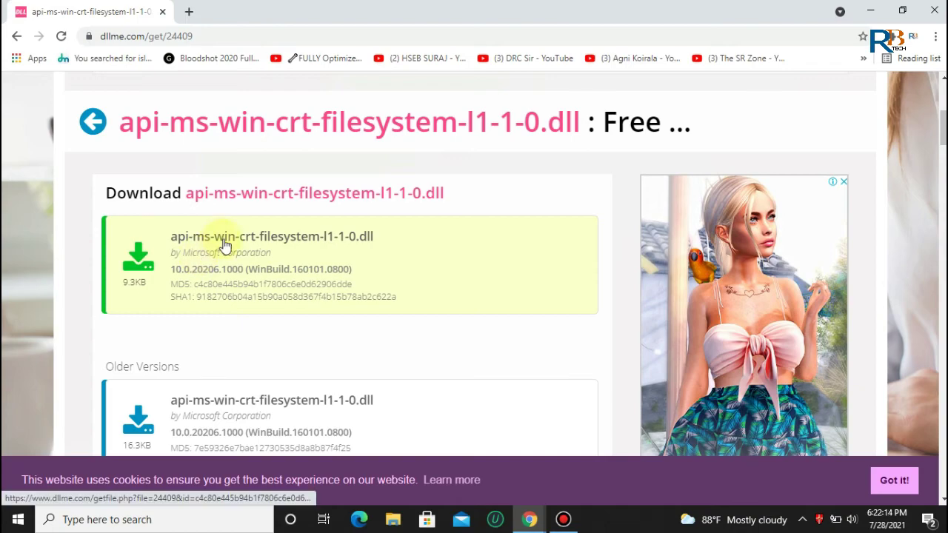
pyautogui.click(230, 245)
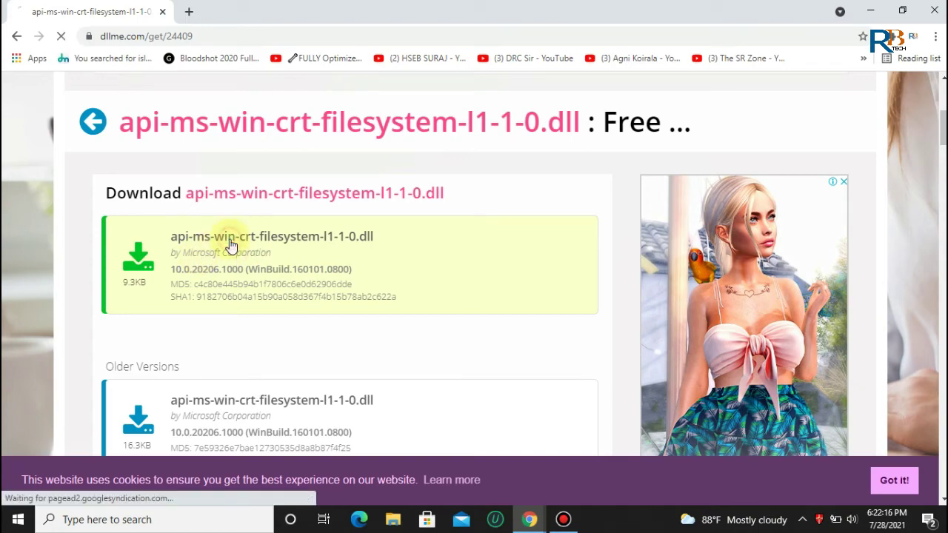
pyautogui.scroll(-5, 250, 271)
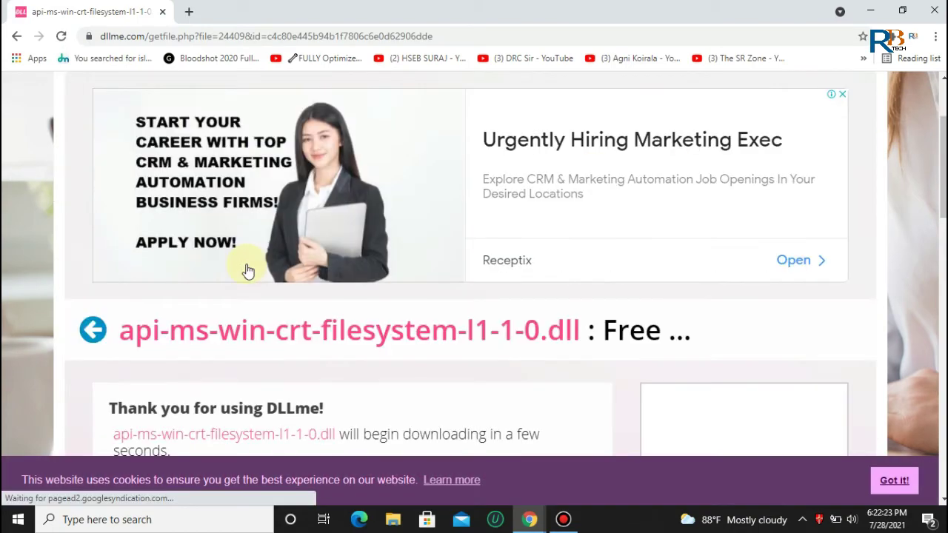
pyautogui.click(259, 305)
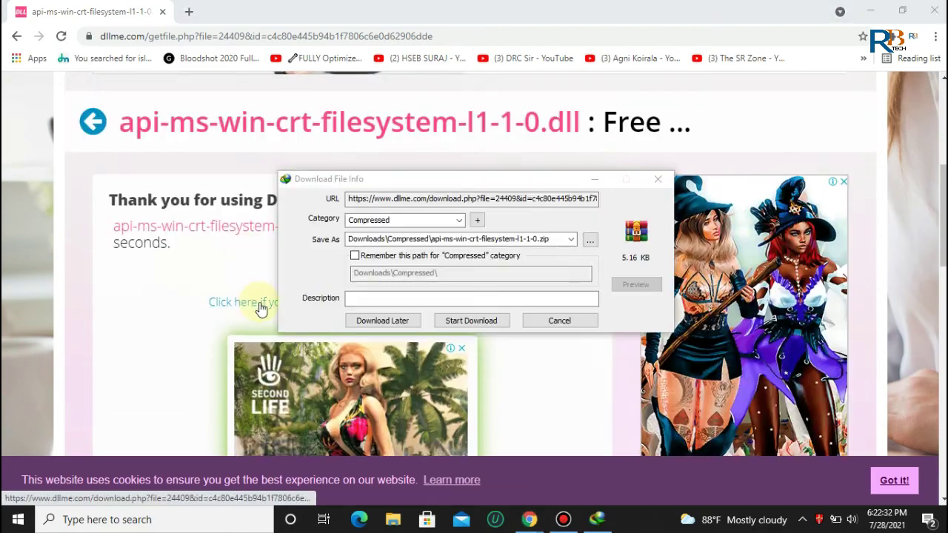
pyautogui.click(479, 321)
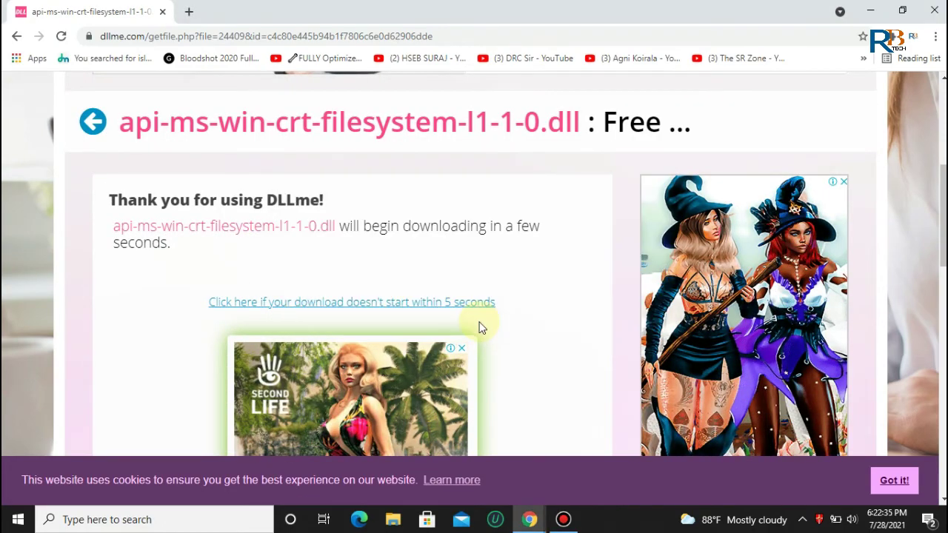
# Step: Minimize the browser and open the Compressed folder inside Downloads in File Explorer
pyautogui.click(876, 11)
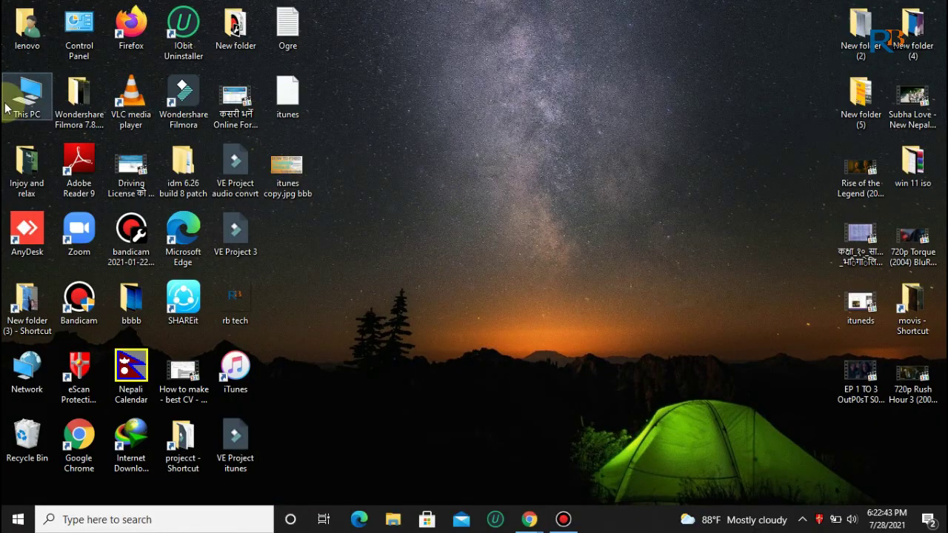
pyautogui.click(6, 107)
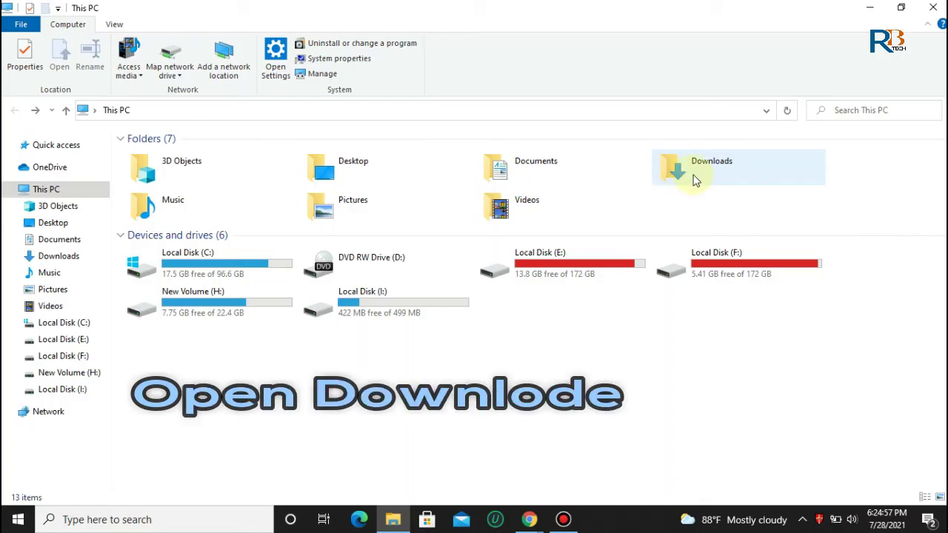
pyautogui.doubleClick(697, 180)
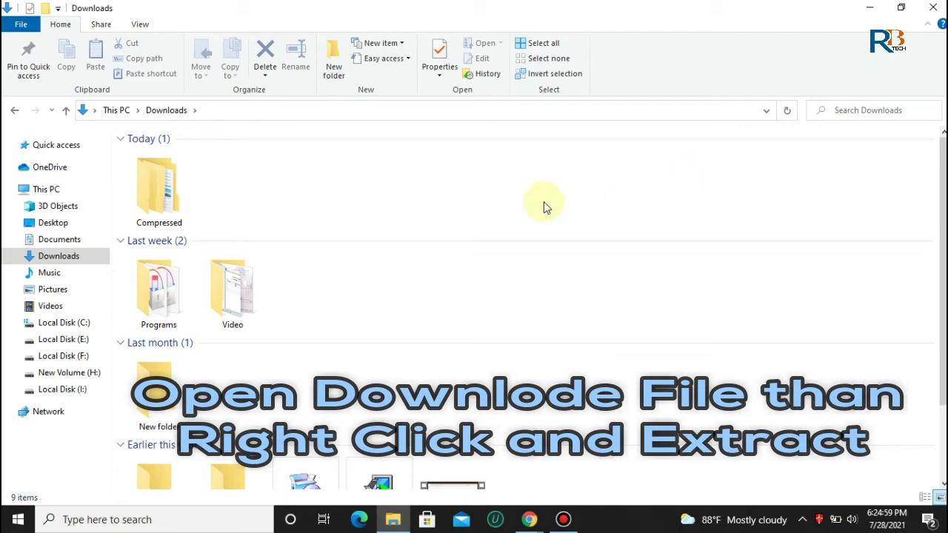
pyautogui.doubleClick(160, 206)
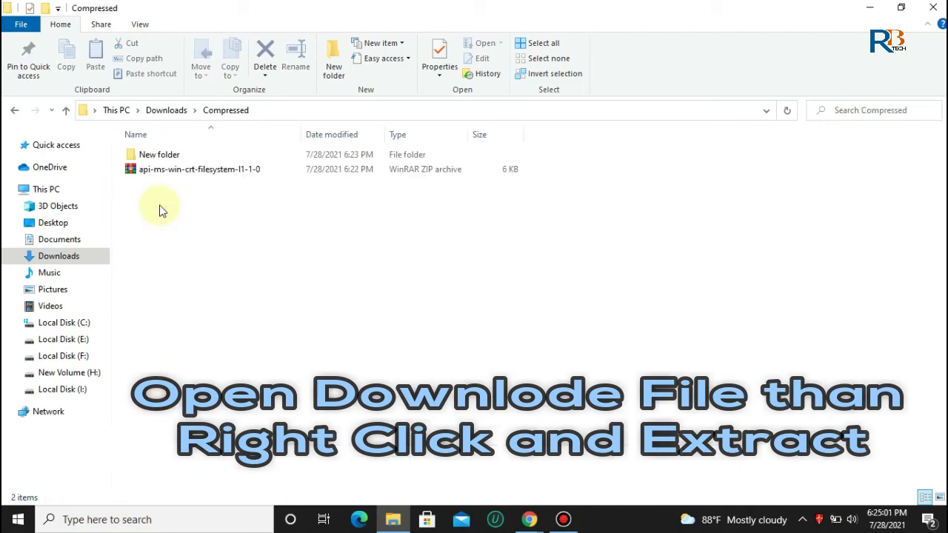
# Step: Extract the api-ms-win-crt-filesystem-l1-1-0 ZIP archive into a subfolder of the same name
pyautogui.click(200, 172)
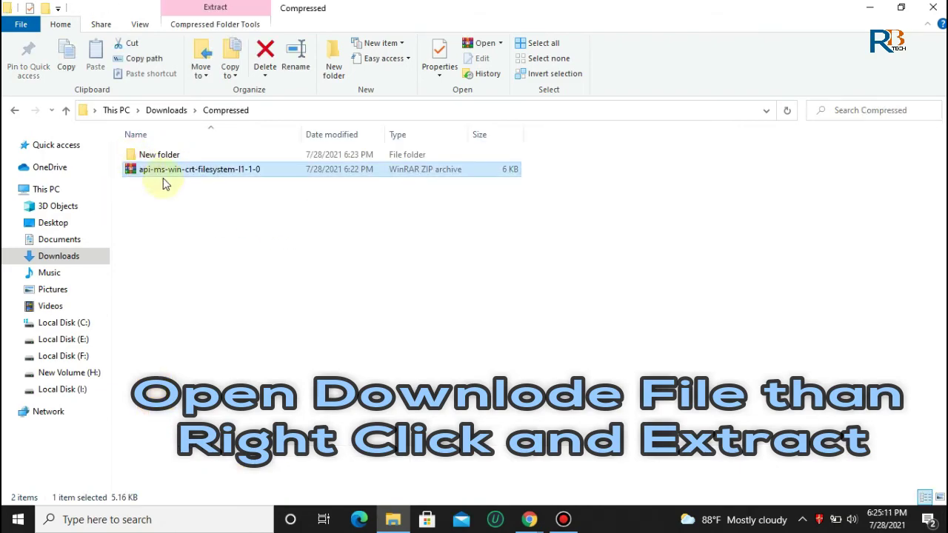
pyautogui.rightClick(165, 174)
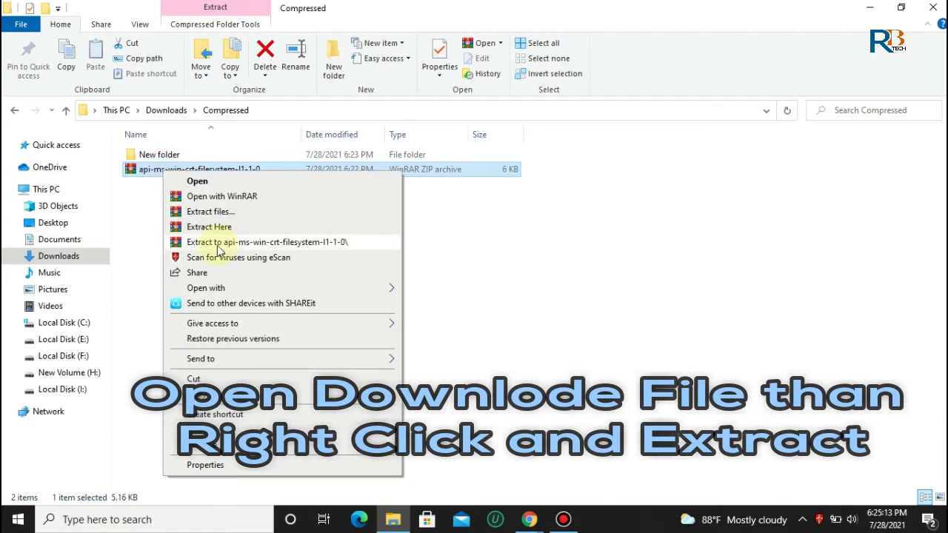
pyautogui.click(249, 243)
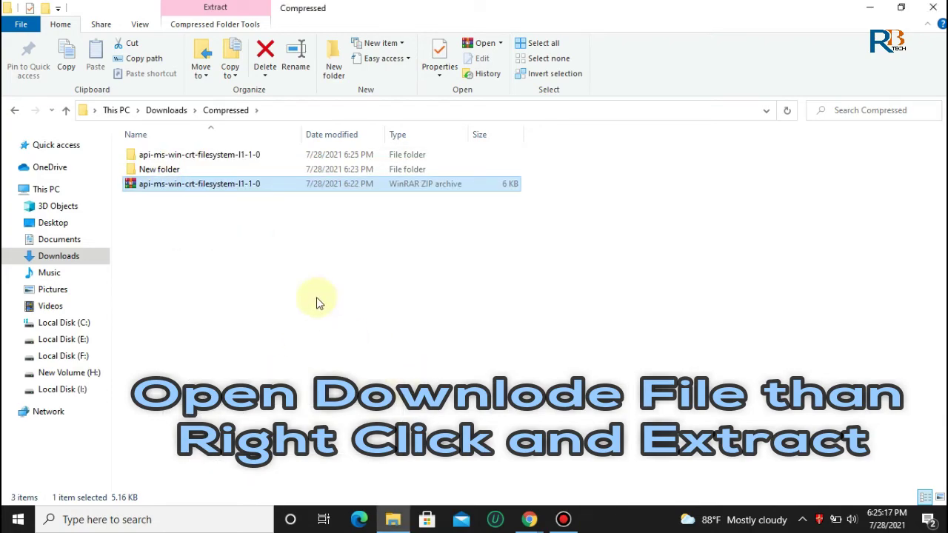
# Step: Open the extracted api-ms-win-crt-filesystem-l1-1-0 folder and copy both the .dll file and the dllme text file
pyautogui.doubleClick(169, 156)
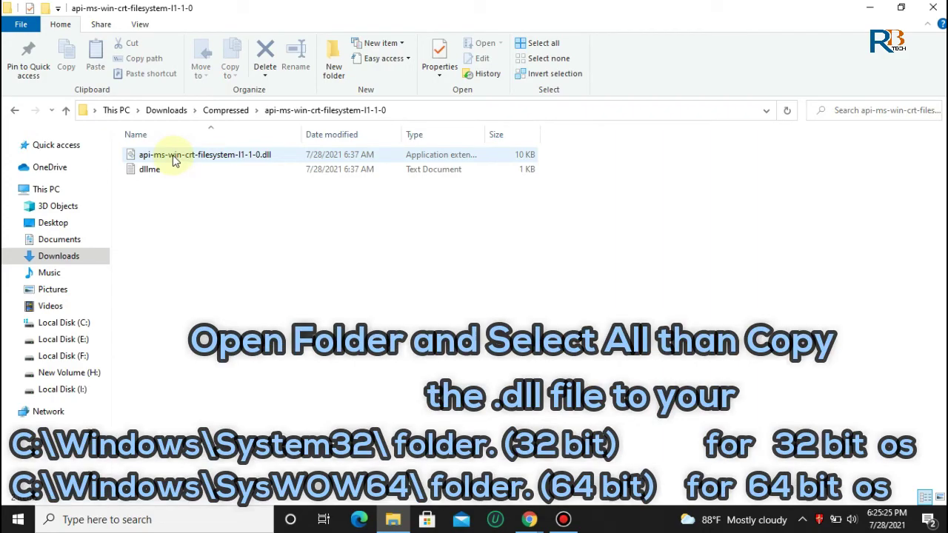
pyautogui.hotkey('ctrl', 'a')
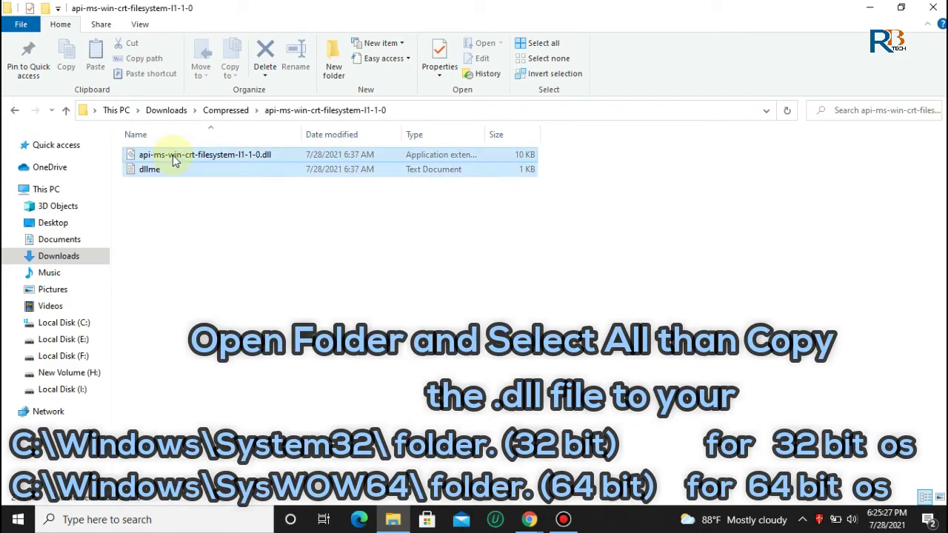
pyautogui.rightClick(173, 155)
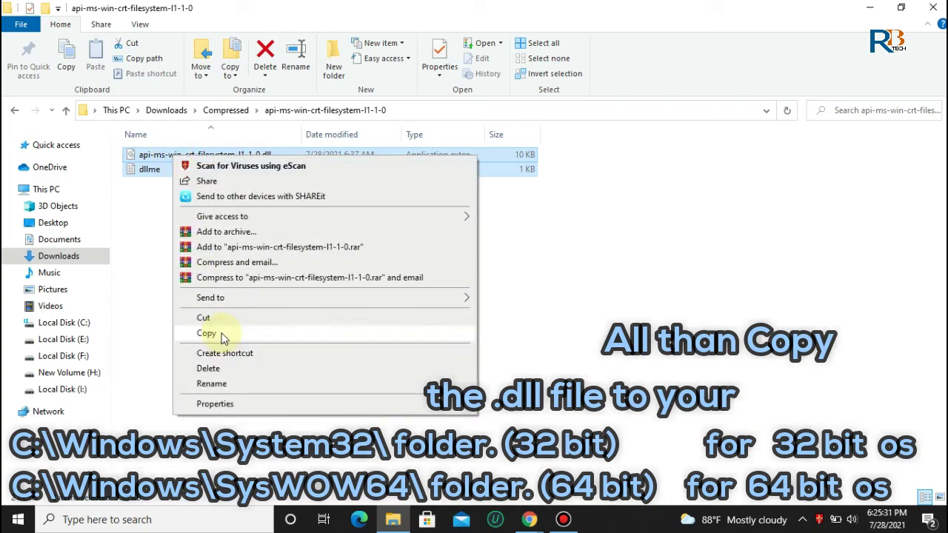
pyautogui.click(222, 332)
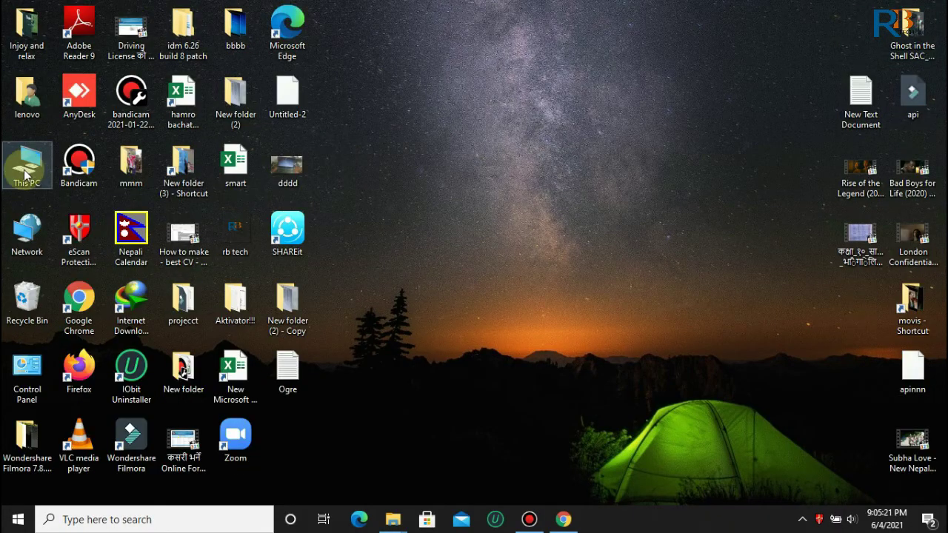
# Step: Open the Windows folder on Local Disk (C:) and restore its window to a smaller size
pyautogui.doubleClick(25, 173)
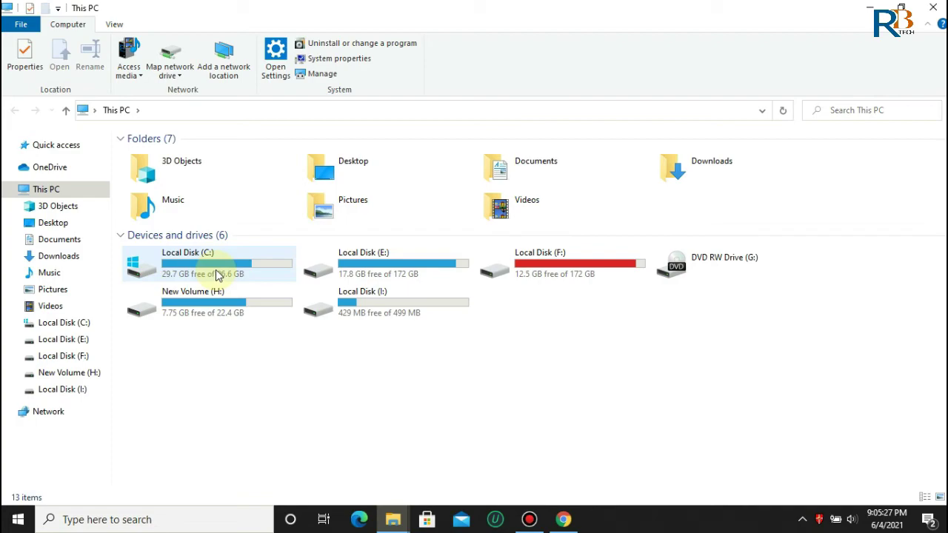
pyautogui.doubleClick(217, 274)
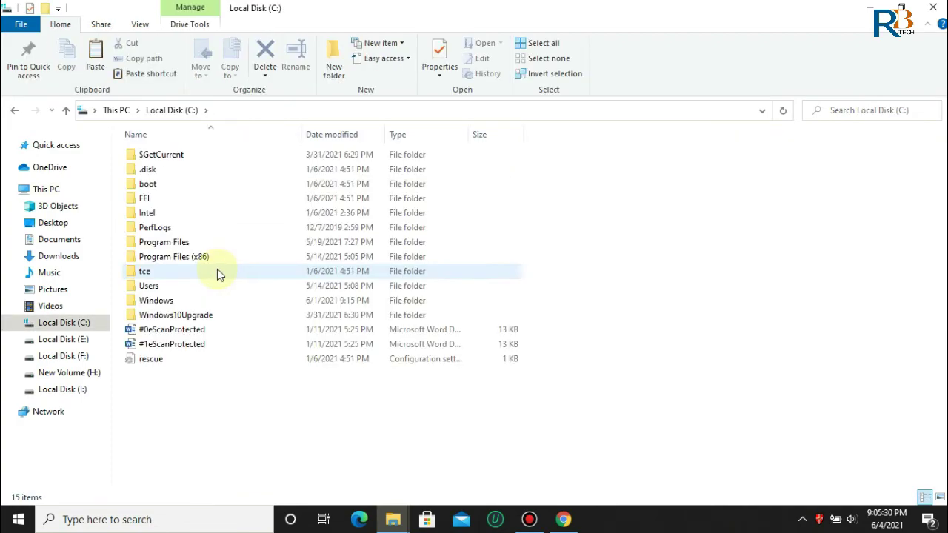
pyautogui.click(169, 303)
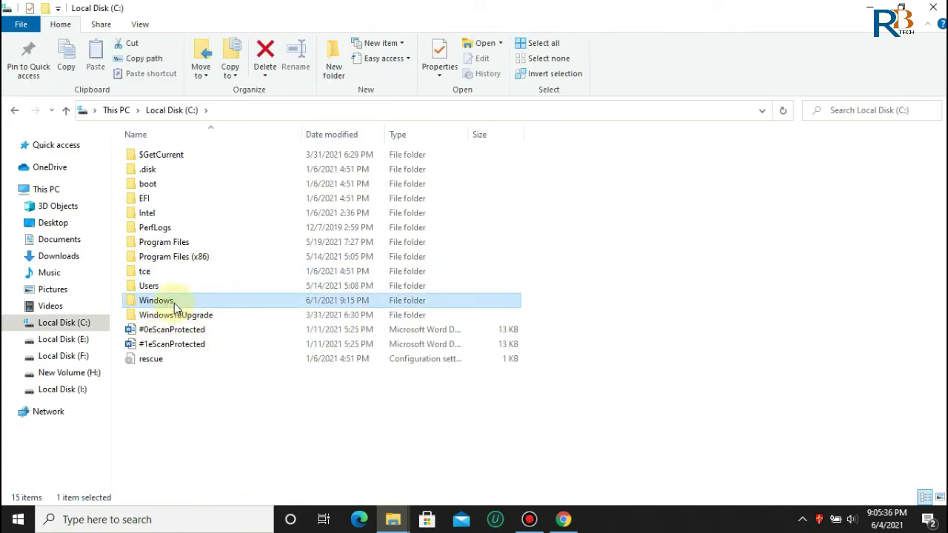
pyautogui.doubleClick(175, 306)
pyautogui.scroll(-1, 474, 396)
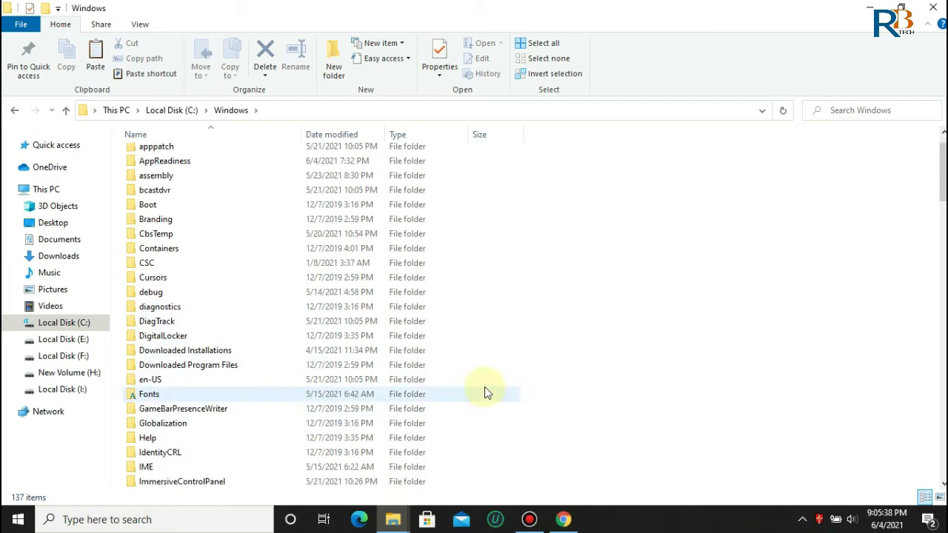
pyautogui.scroll(-2, 485, 389)
pyautogui.click(901, 7)
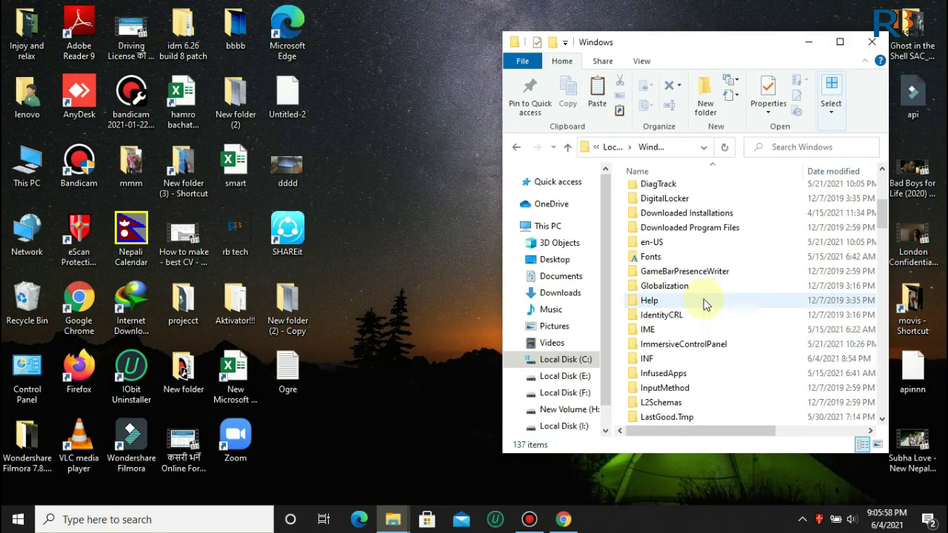
pyautogui.scroll(-12, 705, 305)
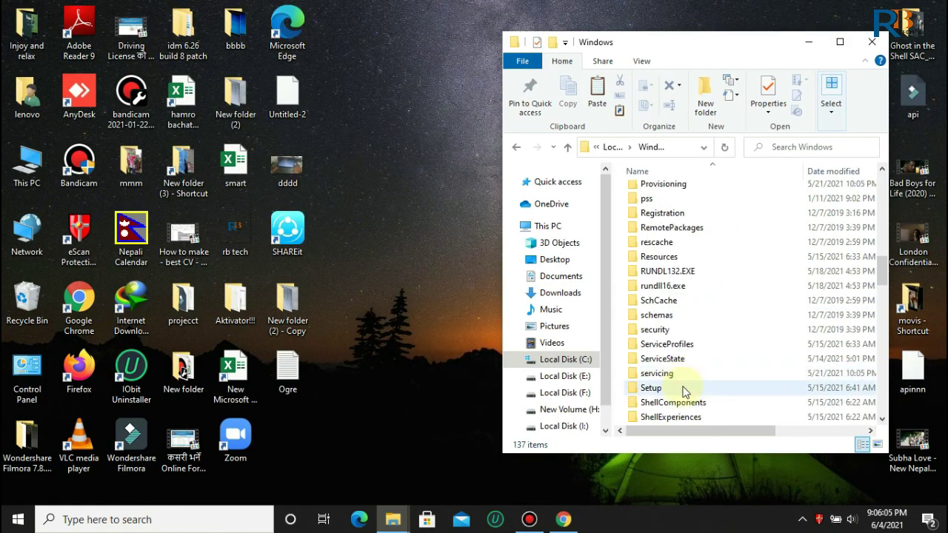
# Step: Open the properties of This PC and underline the system type in the device specifications
pyautogui.click(26, 170)
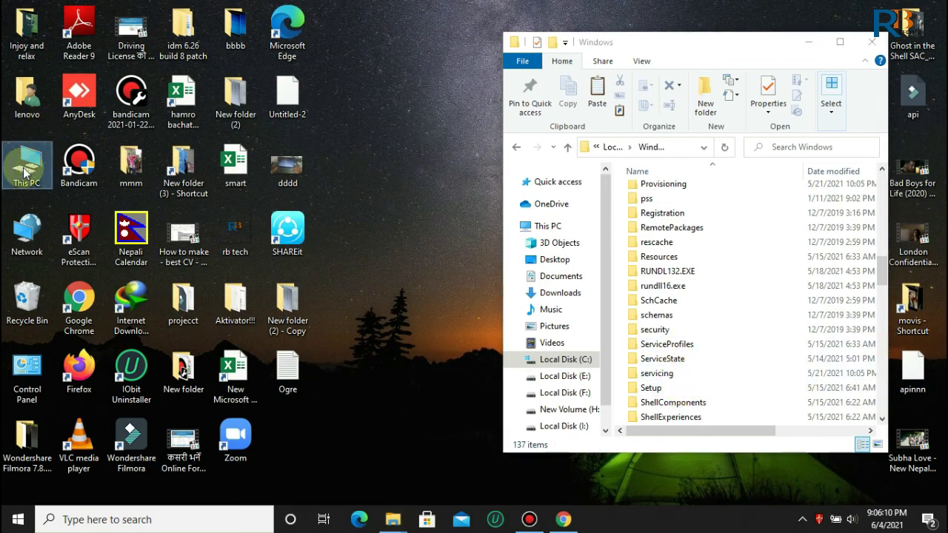
pyautogui.rightClick(25, 170)
pyautogui.click(79, 329)
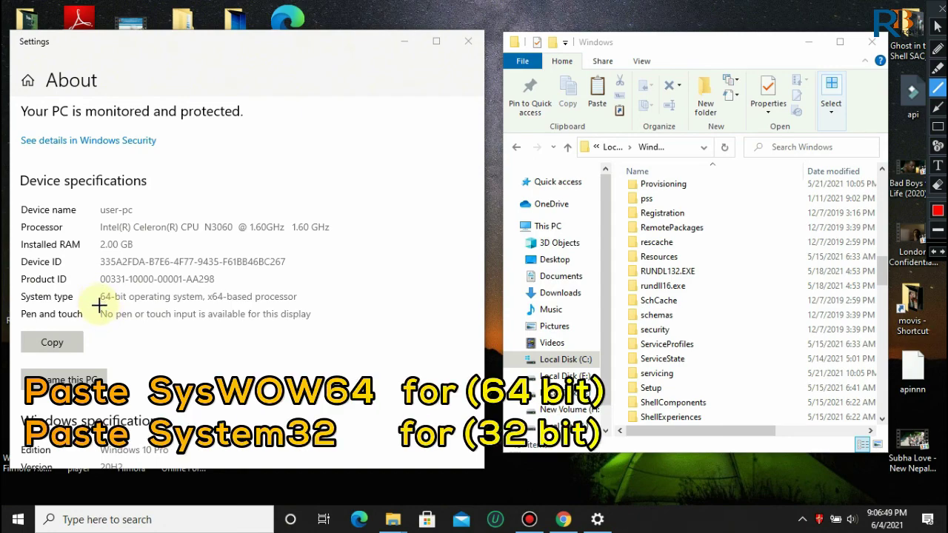
pyautogui.moveTo(100, 304); pyautogui.dragTo(220, 309)
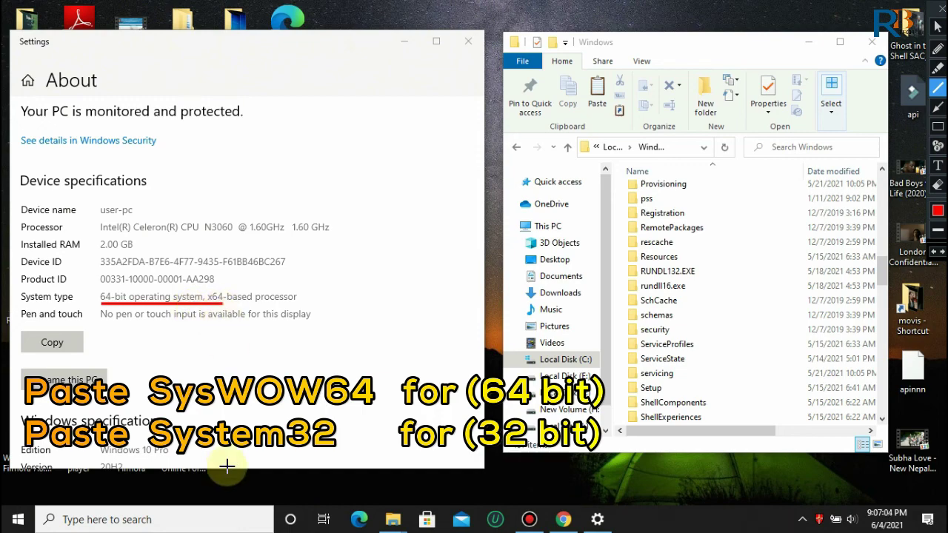
# Step: Underline the SysWOW64 folder in C:\Windows, maximize the folder window and open SysWOW64
pyautogui.scroll(-1, 707, 377)
pyautogui.scroll(-3, 707, 376)
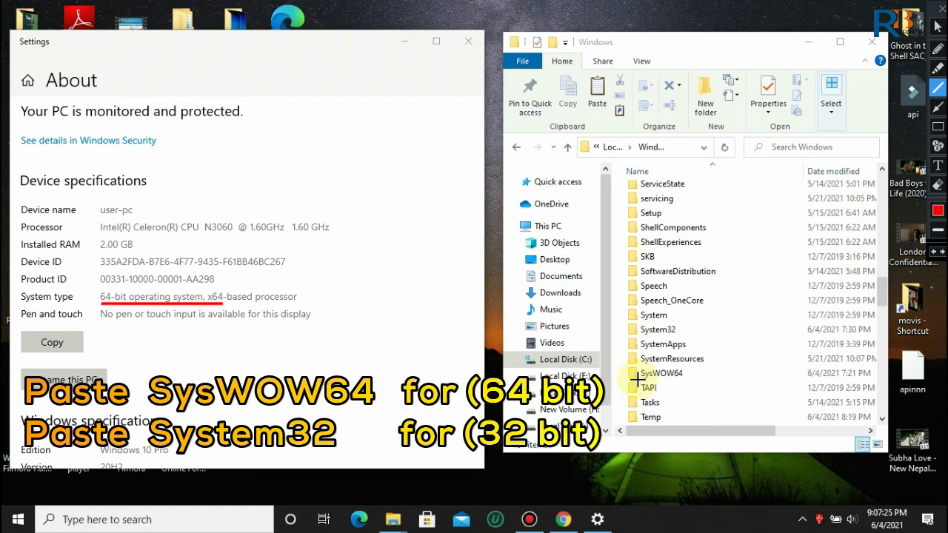
pyautogui.moveTo(636, 379); pyautogui.dragTo(682, 379)
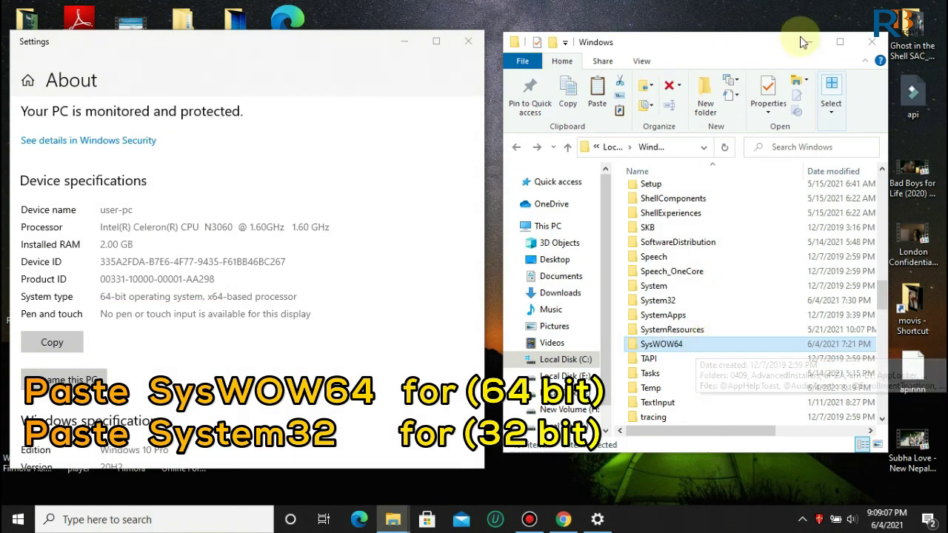
pyautogui.click(840, 41)
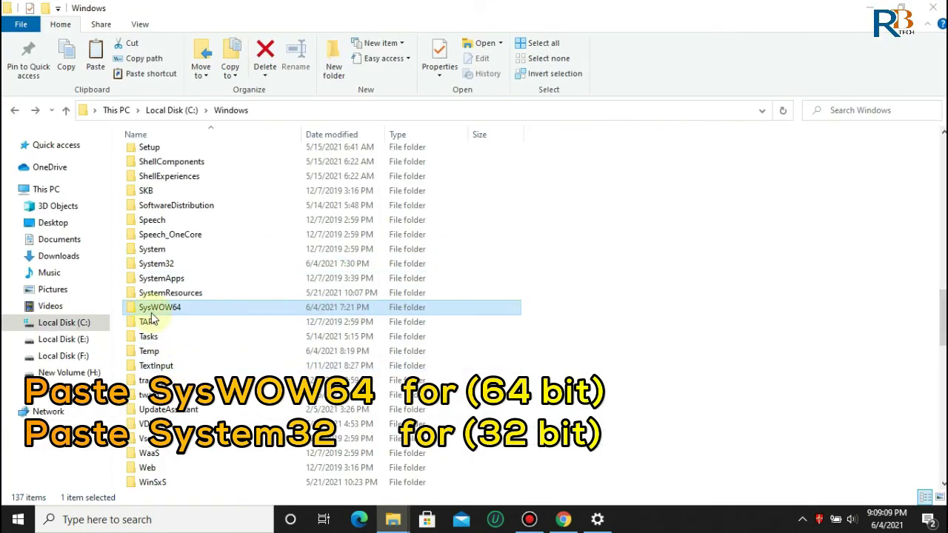
pyautogui.doubleClick(205, 307)
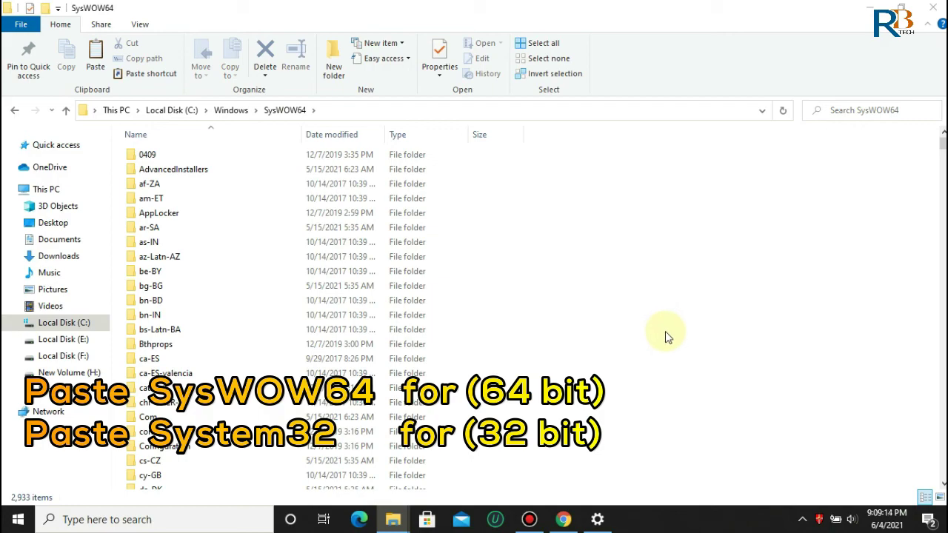
# Step: Paste the two copied files into C:\Windows\SysWOW64 and close the folder window
pyautogui.rightClick(646, 341)
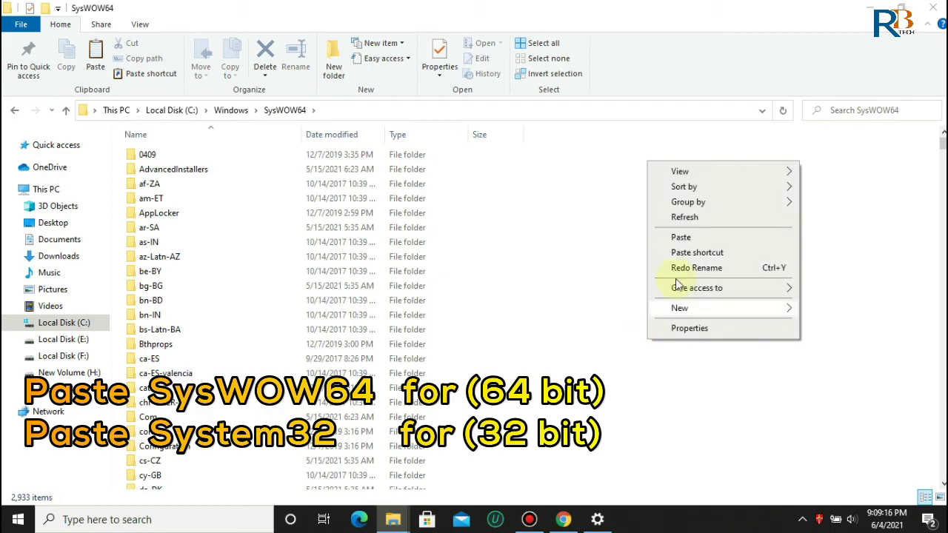
pyautogui.click(688, 238)
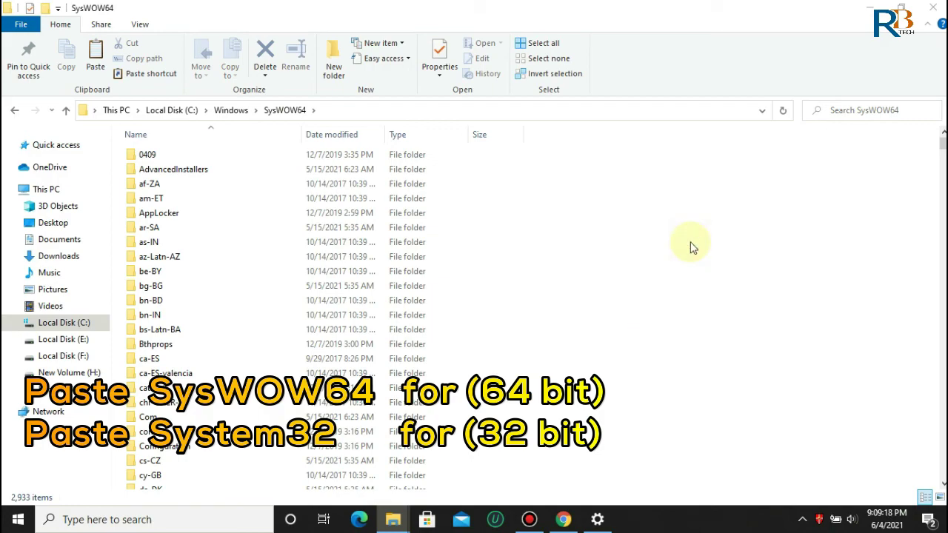
pyautogui.click(509, 156)
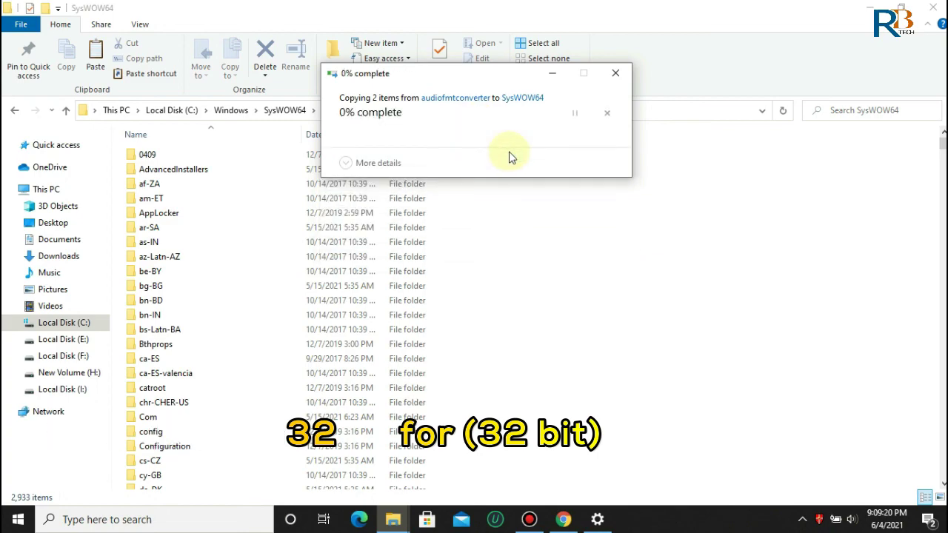
pyautogui.click(437, 194)
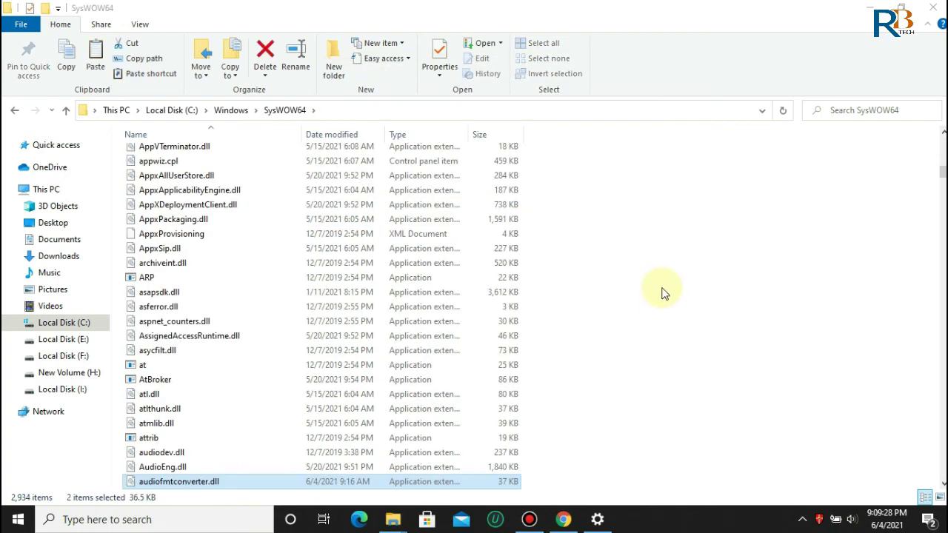
pyautogui.click(932, 9)
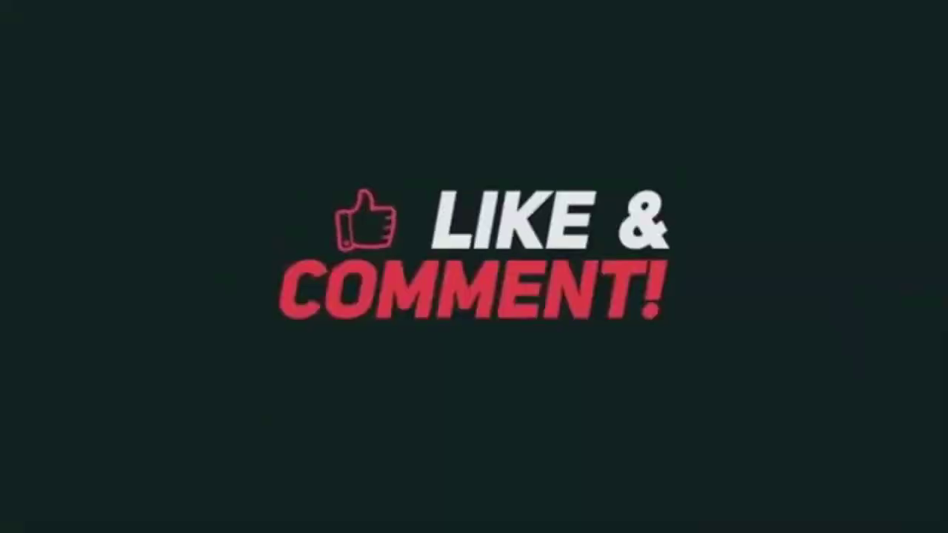